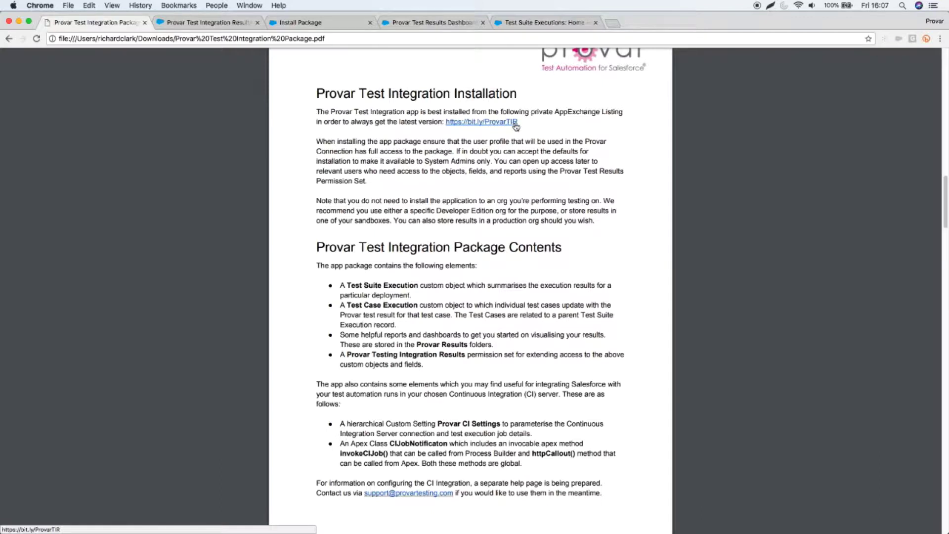
Step: Review the Provar Test Integration Results AppExchange listing and its package install page
left_click(234, 24)
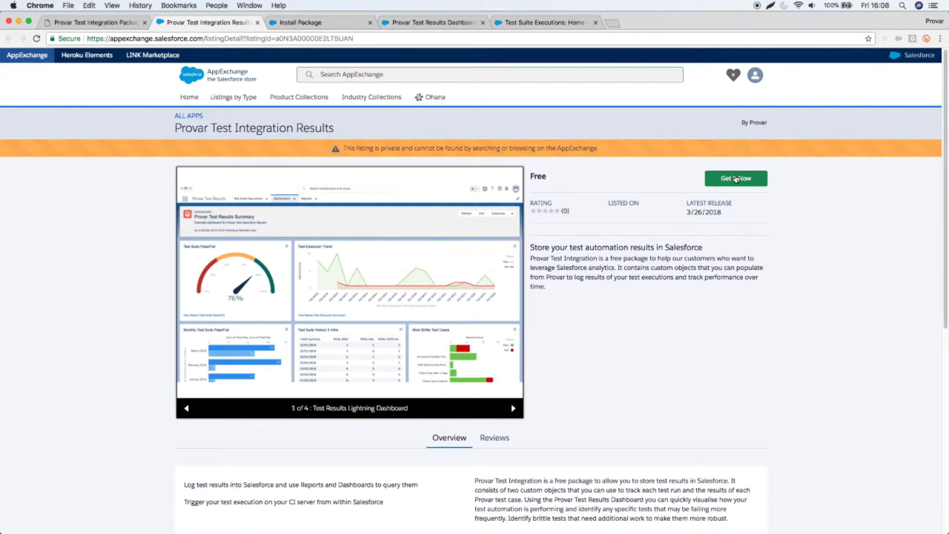
left_click(309, 22)
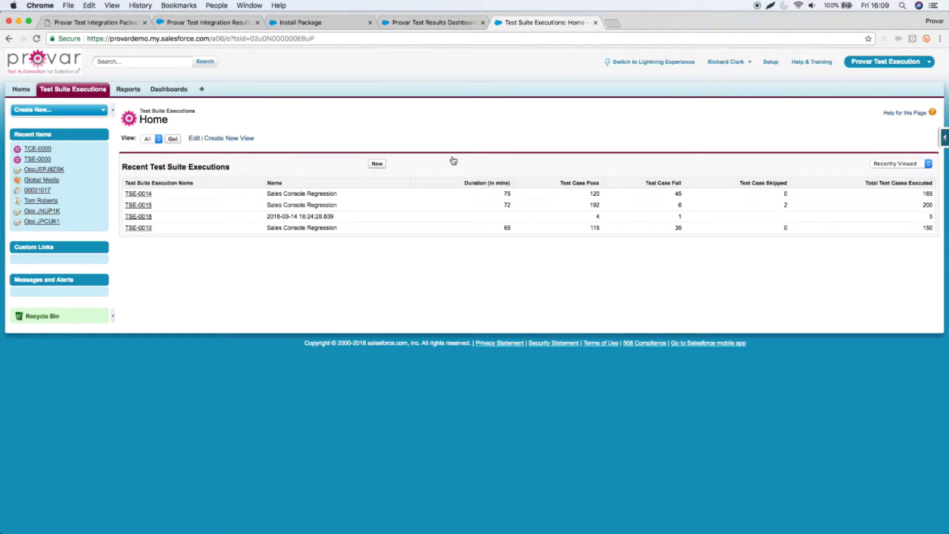
Step: Switch from Chrome to the Provar workspace showing Example Create Case Test
key("super+Tab")
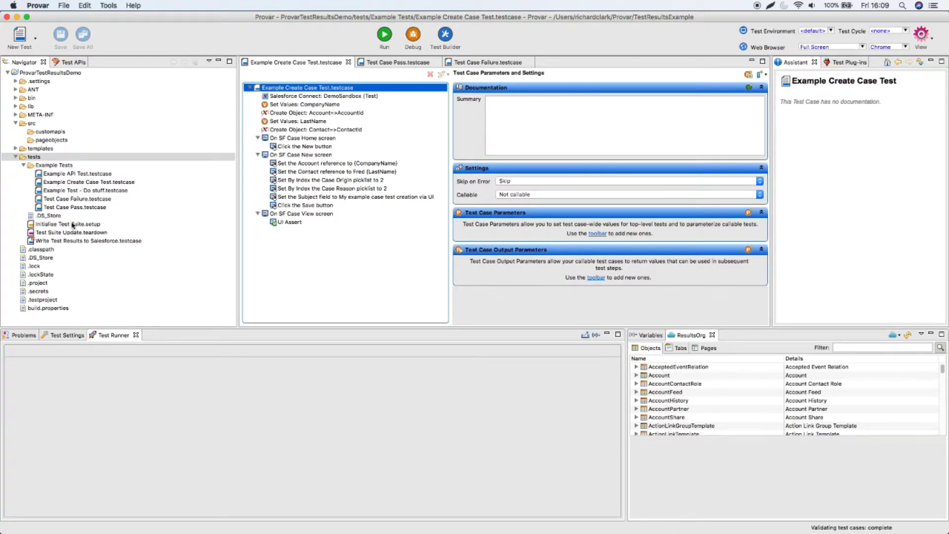
left_click(35, 38)
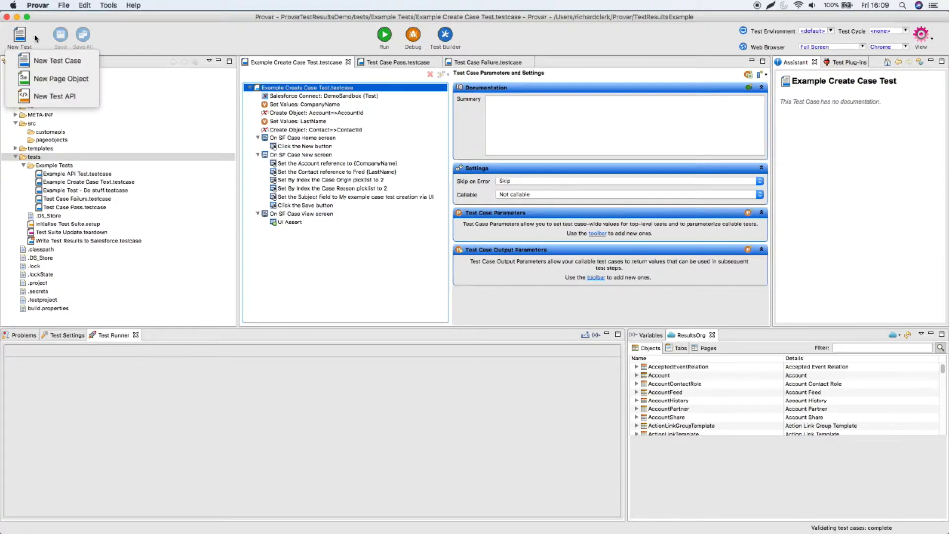
left_click(52, 60)
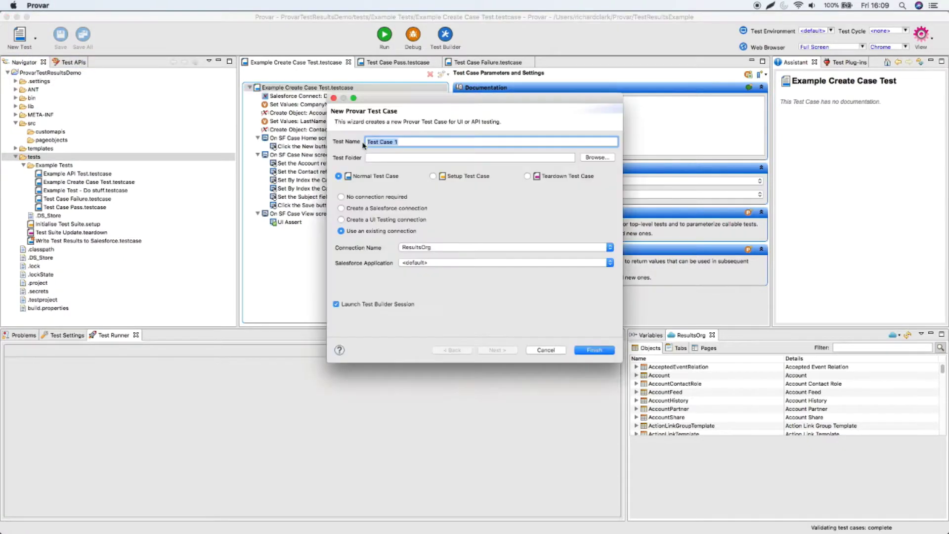
left_click(433, 176)
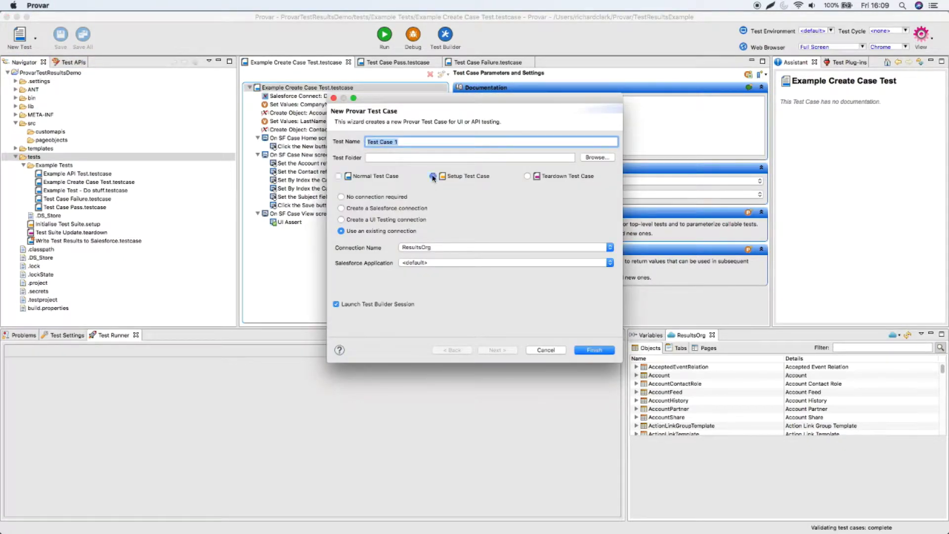
triple_click(389, 142)
type("Setup Test Case for Reporting")
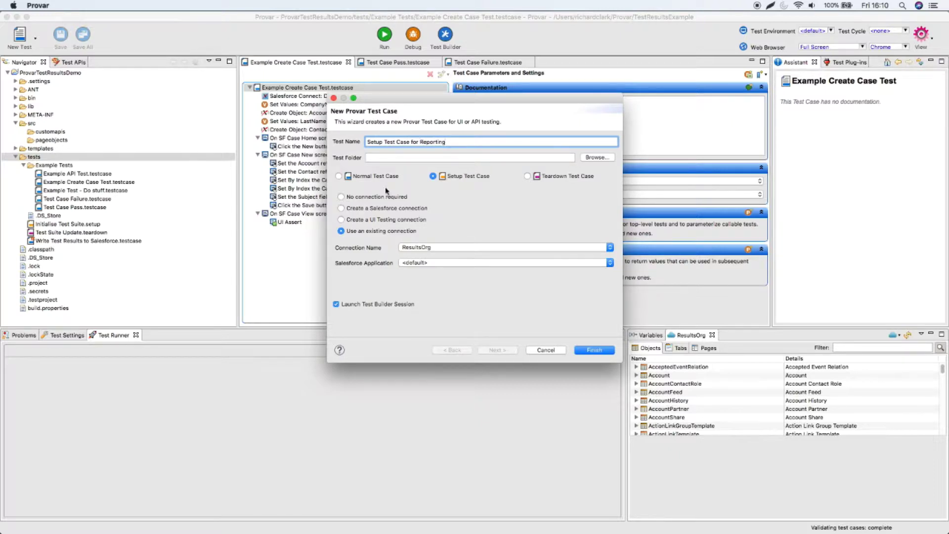
left_click(336, 304)
left_click(425, 248)
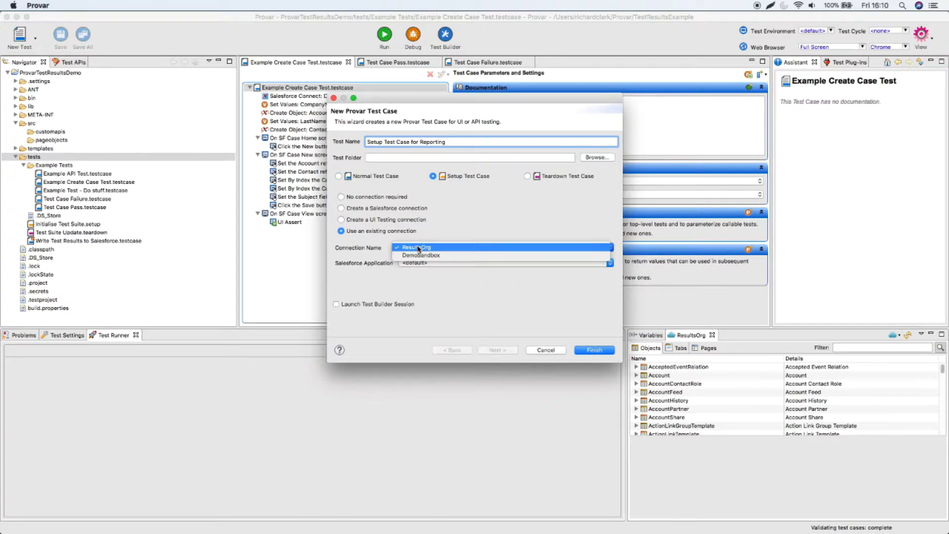
left_click(457, 237)
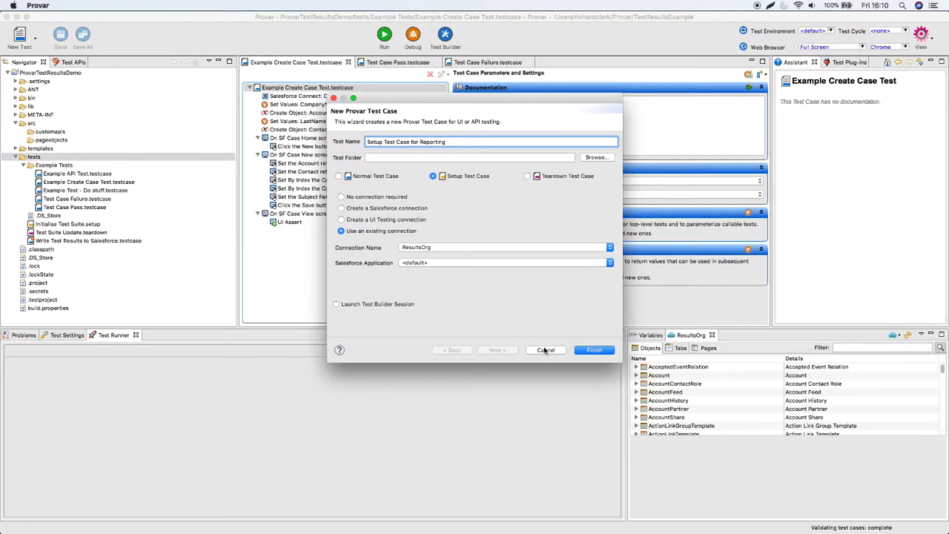
Step: Cancel the new test wizard and open Initialise Test Suite.setup, inspecting its Connect and TestRunStart steps
left_click(545, 350)
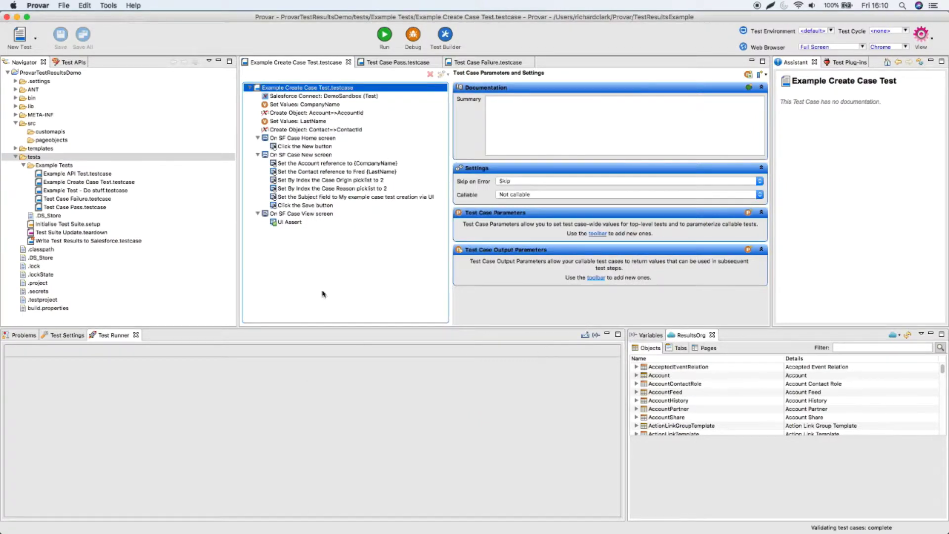
left_click(82, 225)
double_click(83, 225)
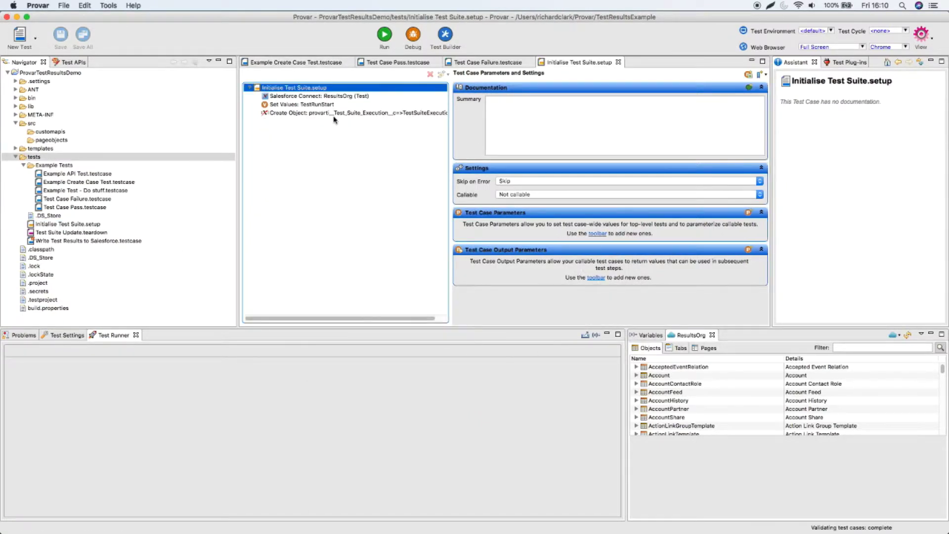
left_click(303, 97)
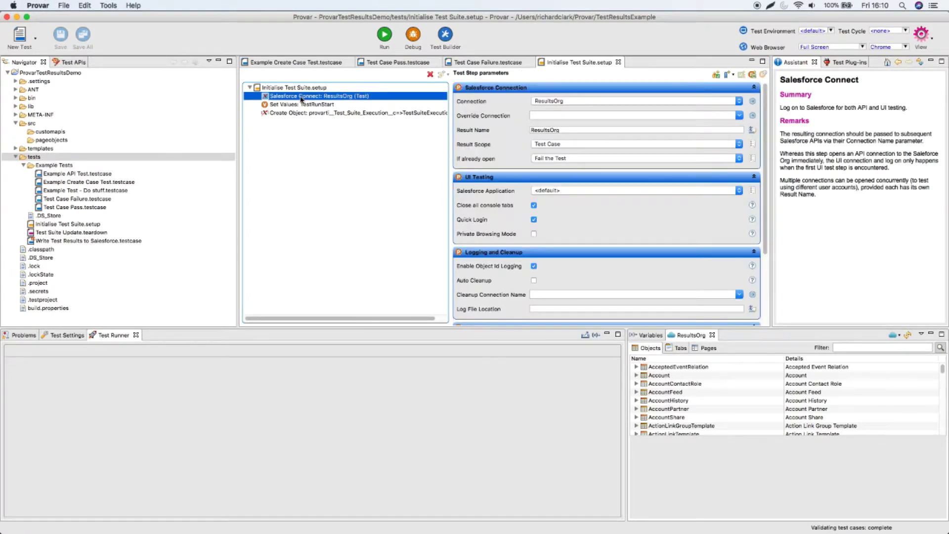
left_click(297, 105)
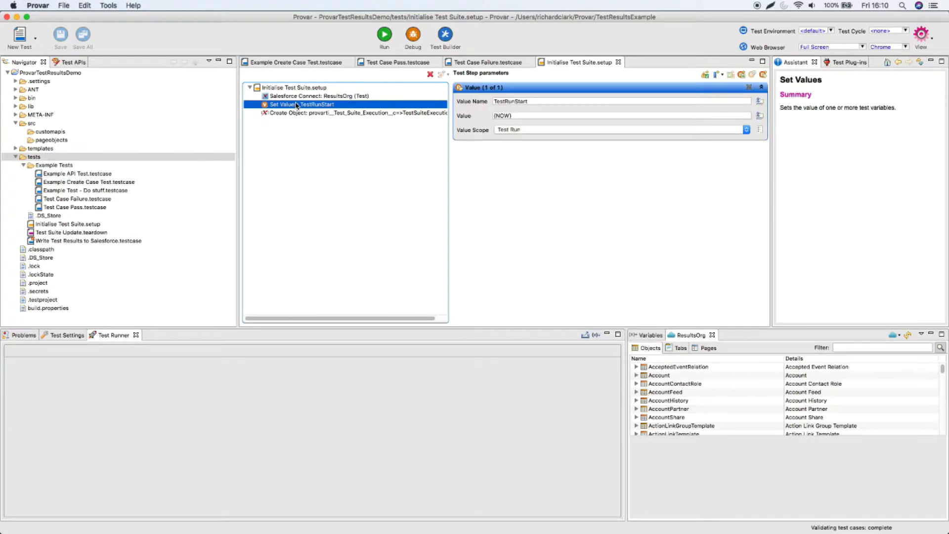
Step: Check the TestRunStart value's scope options, leaving Test Run, then select the Test Suite Execution creation step
left_click(67, 63)
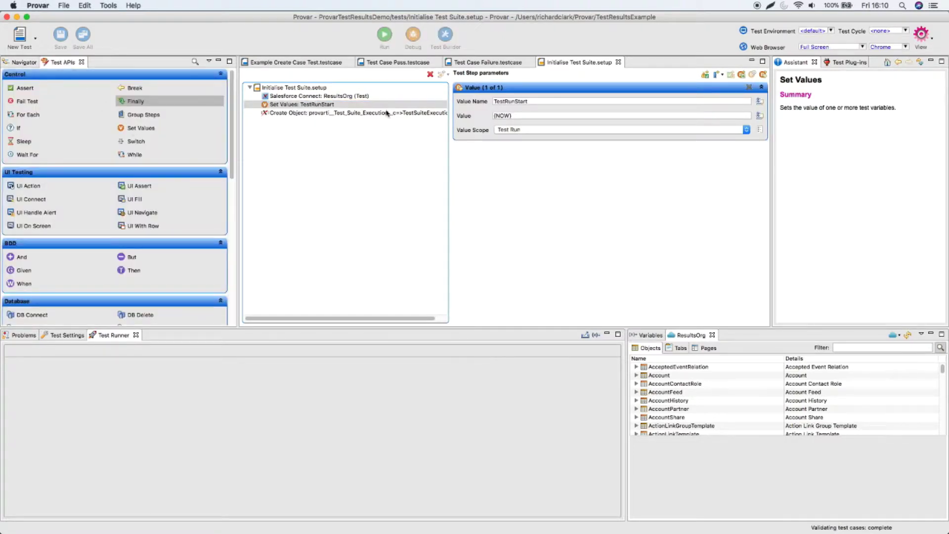
left_click(511, 103)
left_click(495, 130)
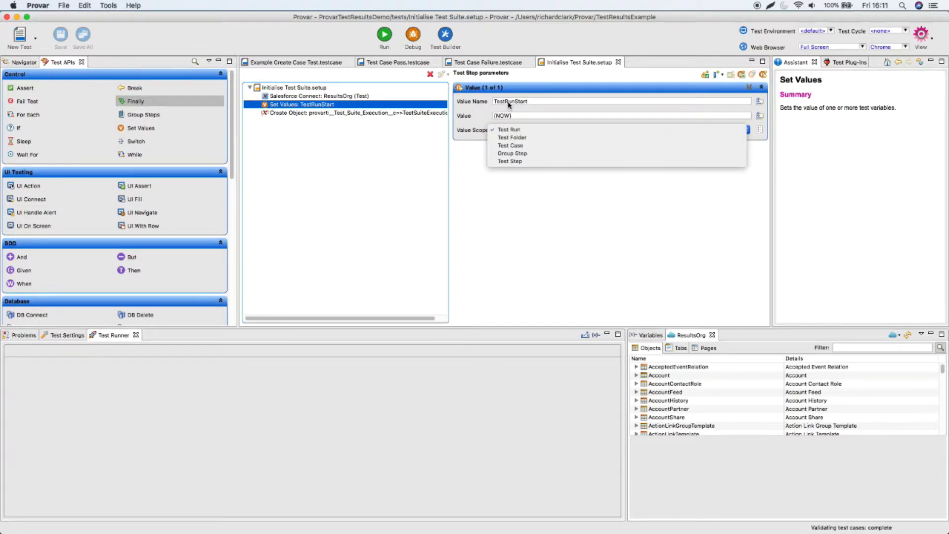
left_click(468, 129)
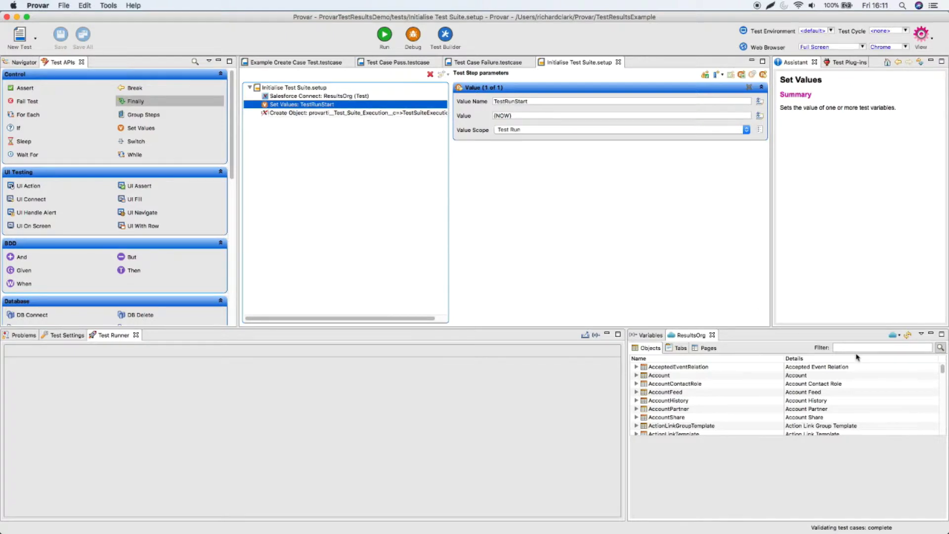
left_click(327, 114)
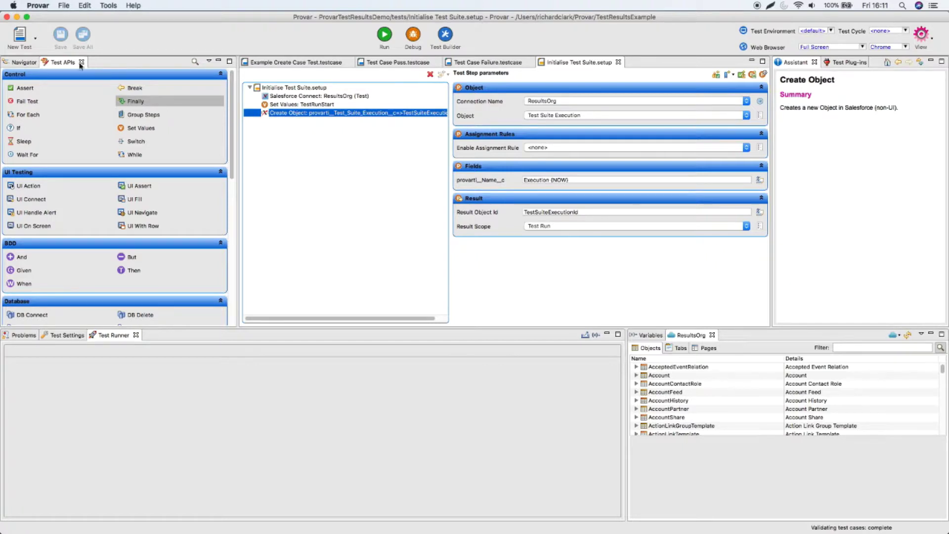
Step: Open Test Suite Update.teardown from the Navigator, dismissing the New Test wizard
left_click(25, 62)
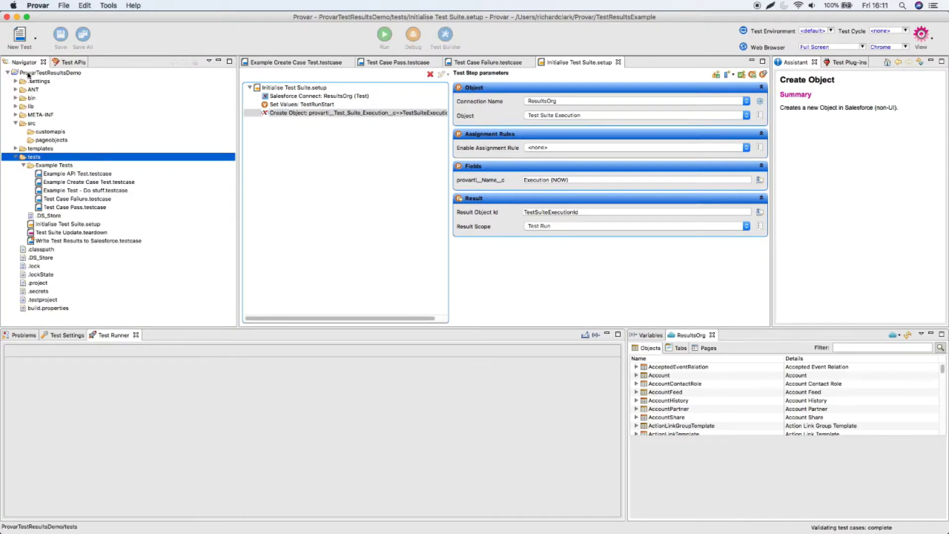
double_click(63, 233)
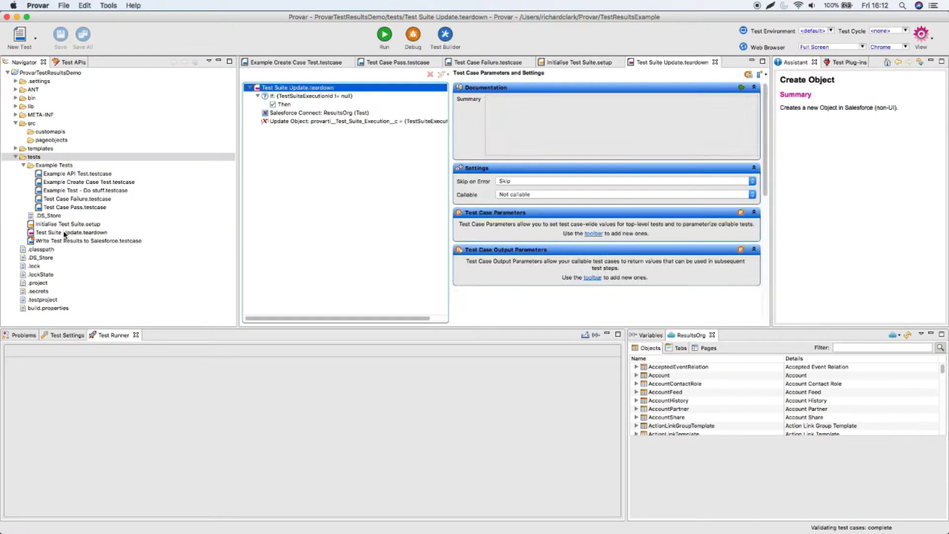
left_click(20, 34)
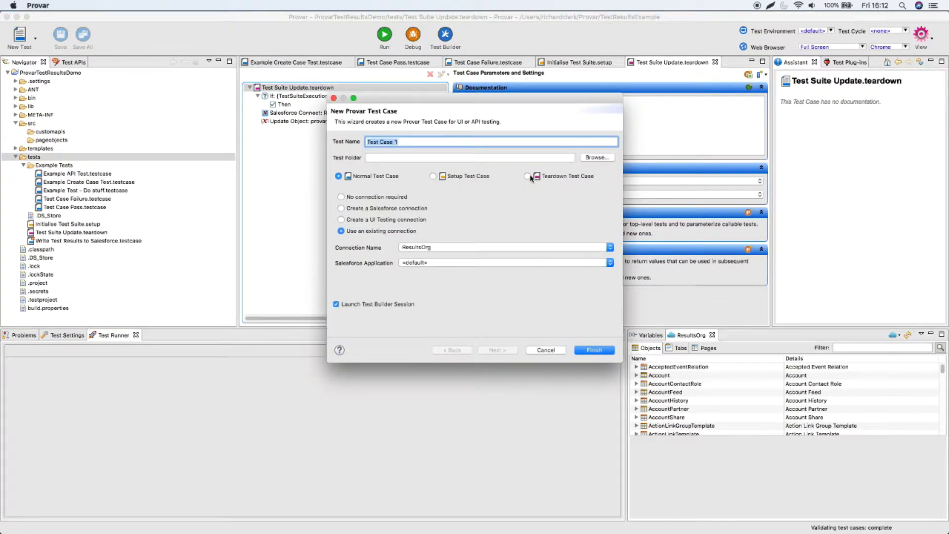
left_click(546, 350)
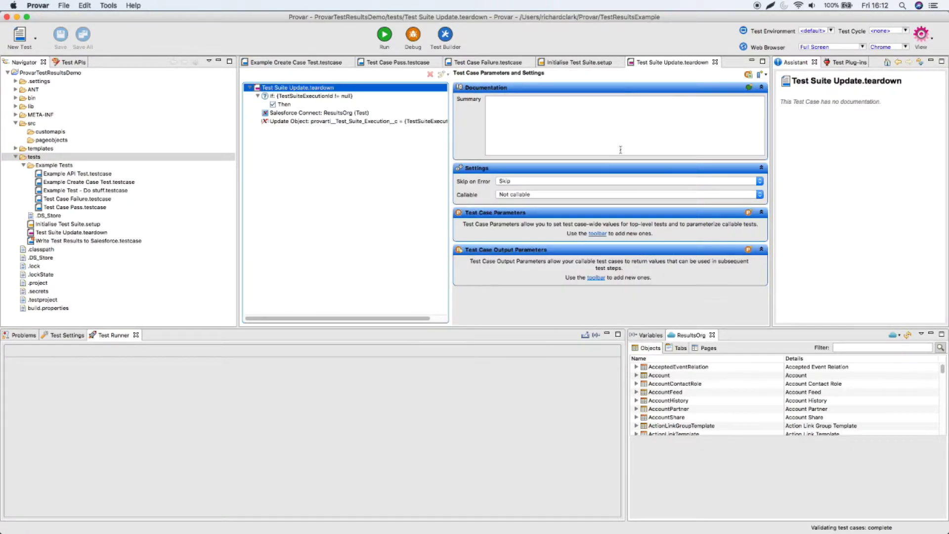
Step: Inspect the teardown's TestSuiteExecutionId condition, Salesforce connection and duration update steps
left_click(291, 96)
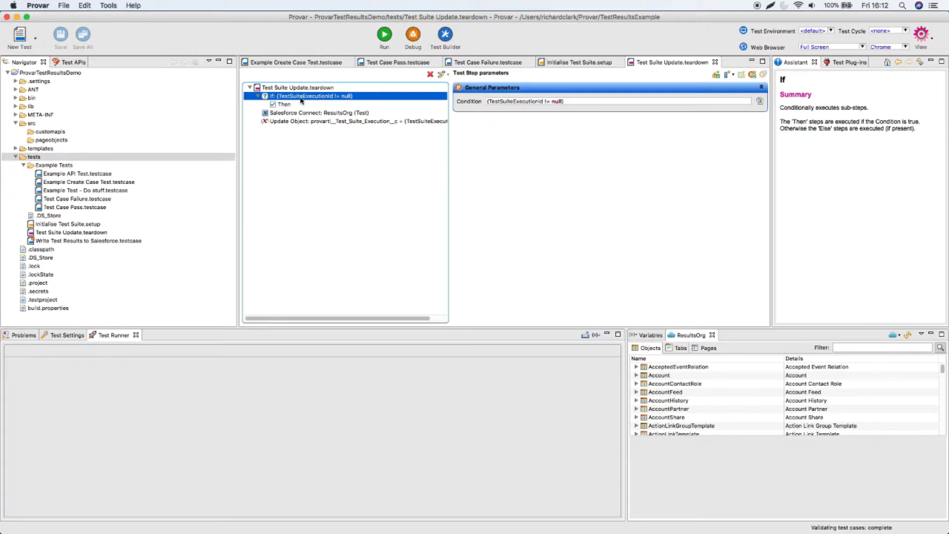
left_click(290, 113)
left_click(289, 122)
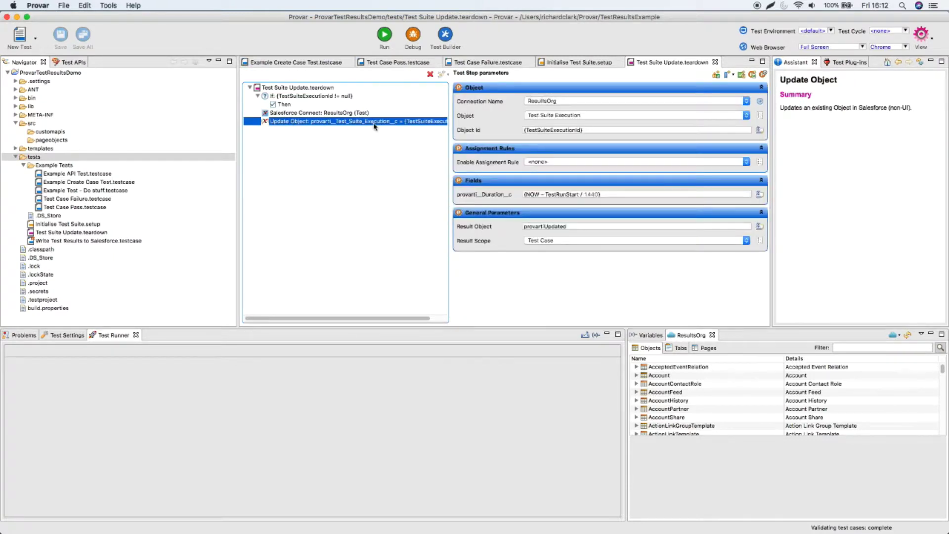
left_click(532, 194)
double_click(57, 241)
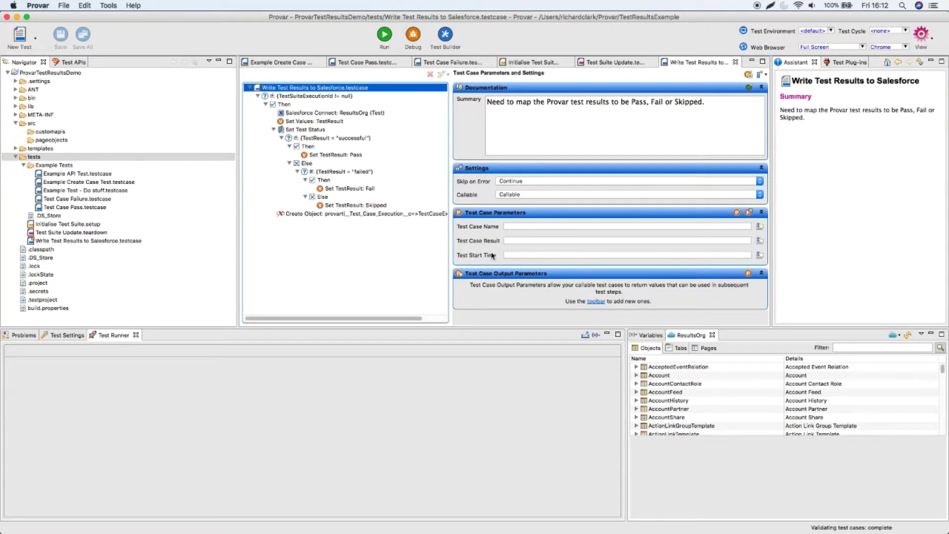
left_click(309, 125)
left_click(514, 115)
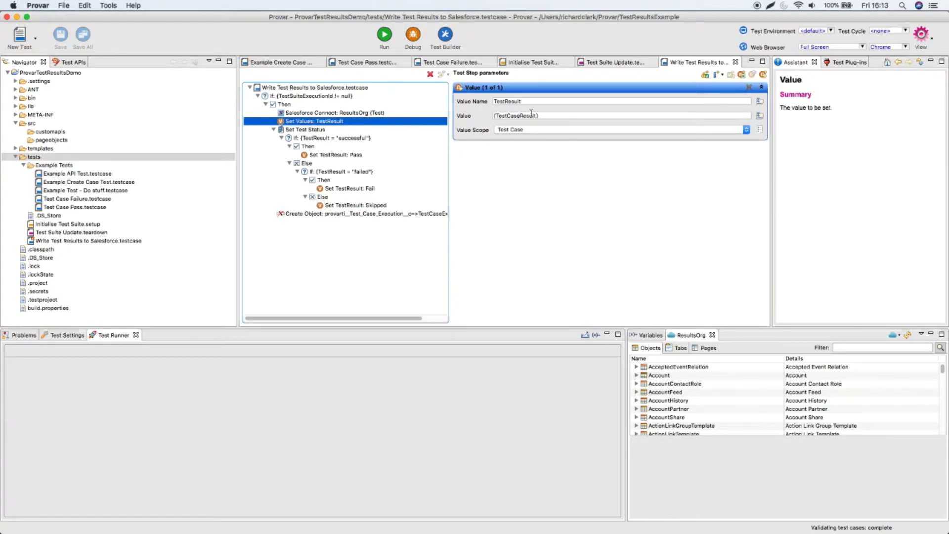
left_click(304, 130)
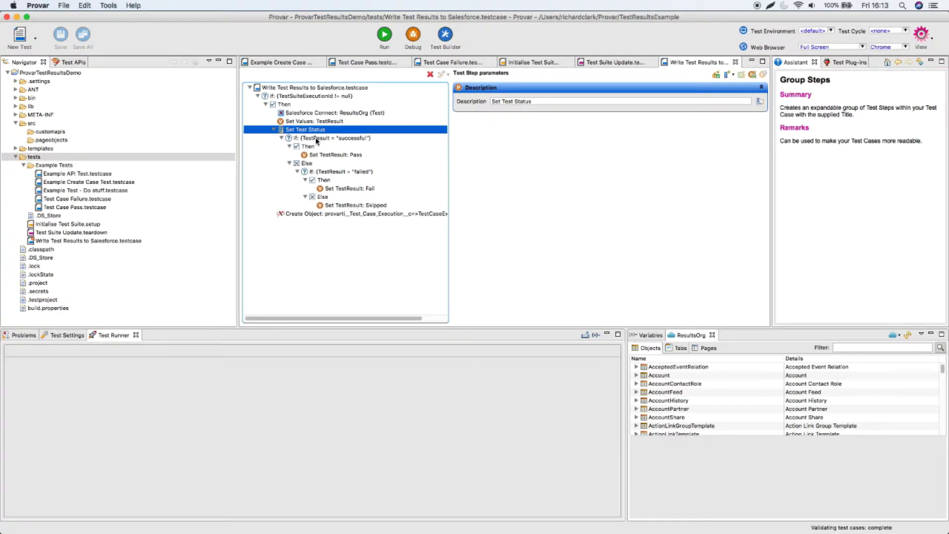
left_click(334, 154)
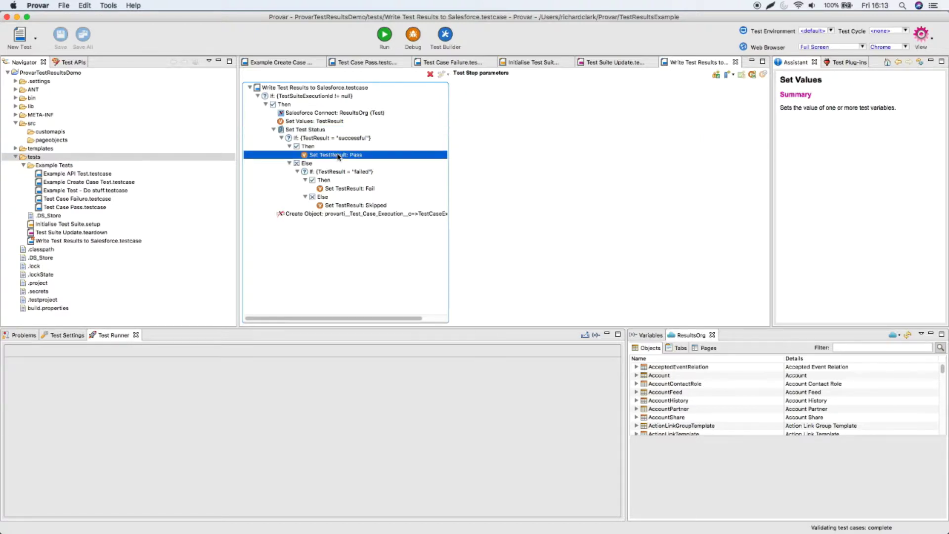
left_click(354, 187)
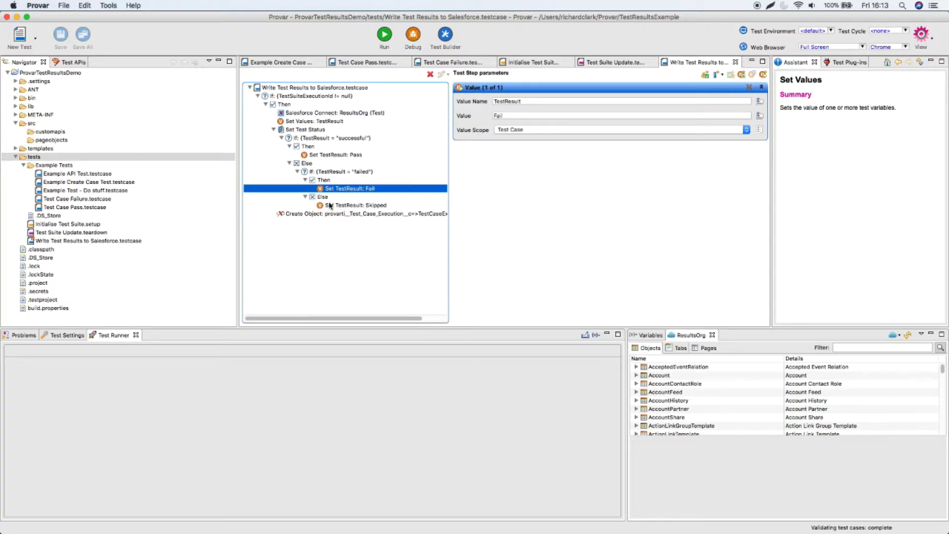
Step: Read help for the Create Object step's suite execution, end date, status, name, start date and comments fields
left_click(300, 215)
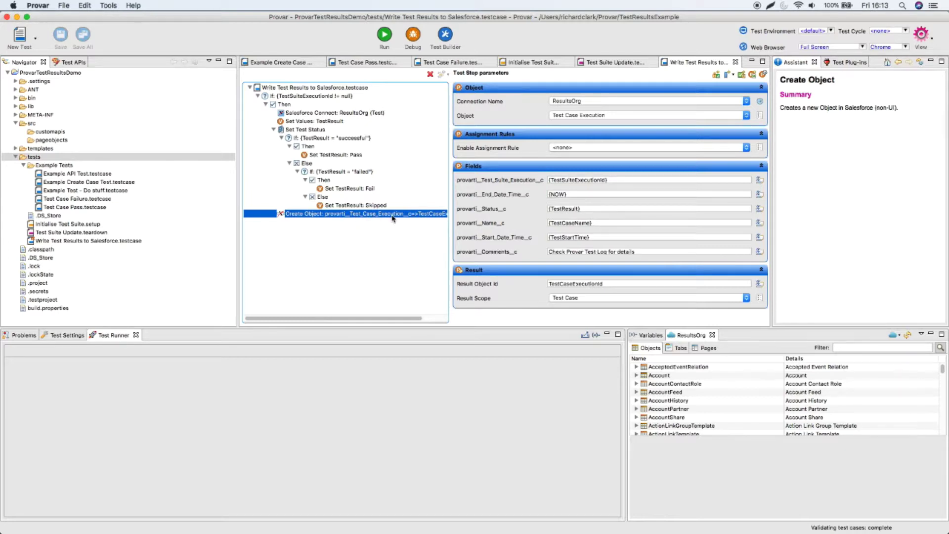
scroll(392, 218, "right", 1)
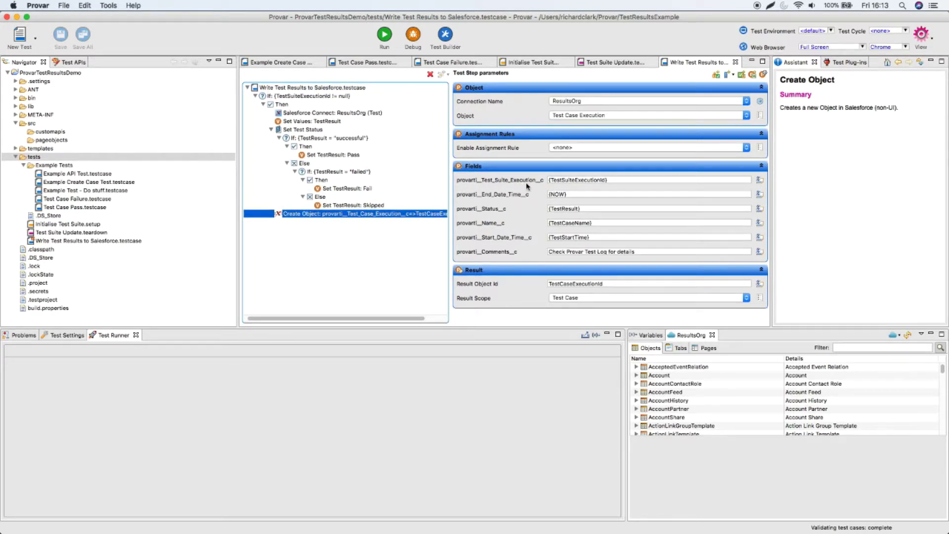
left_click(578, 181)
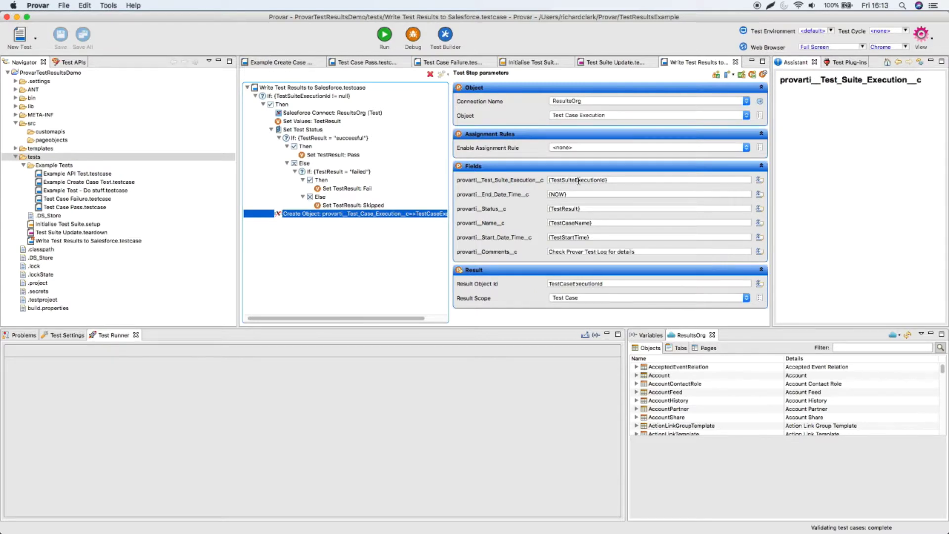
left_click(557, 193)
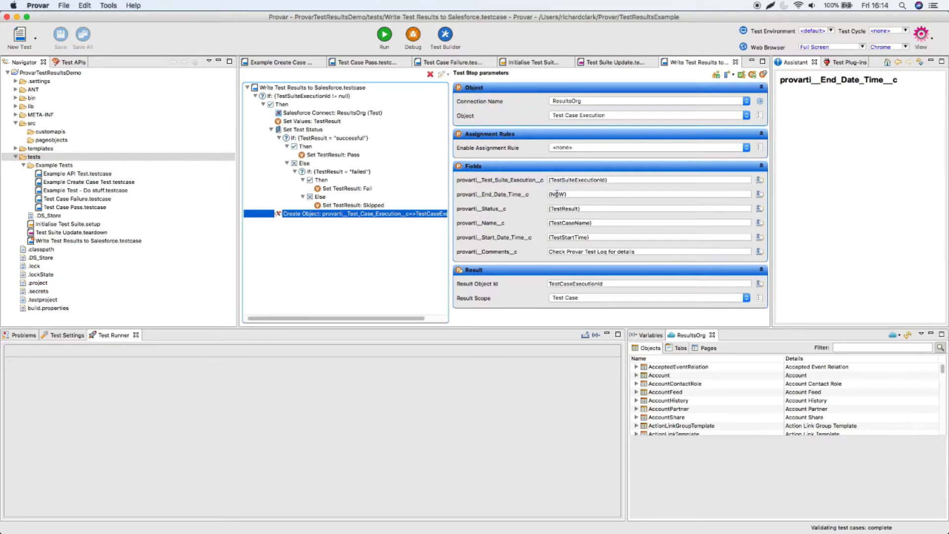
left_click(557, 208)
left_click(557, 223)
left_click(557, 237)
left_click(557, 251)
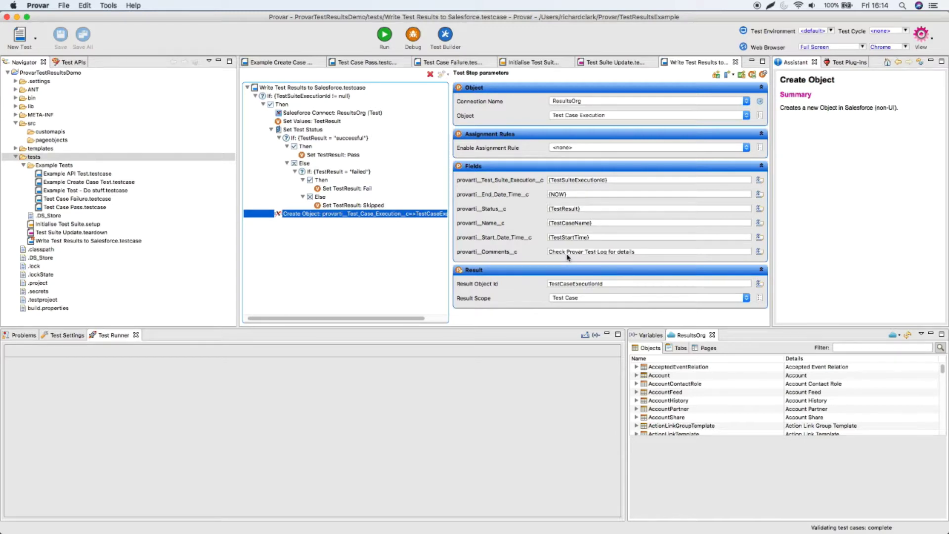
Step: Close the suite teardown, suite setup and Write Test Results to Salesforce editors
left_click(655, 62)
left_click(619, 62)
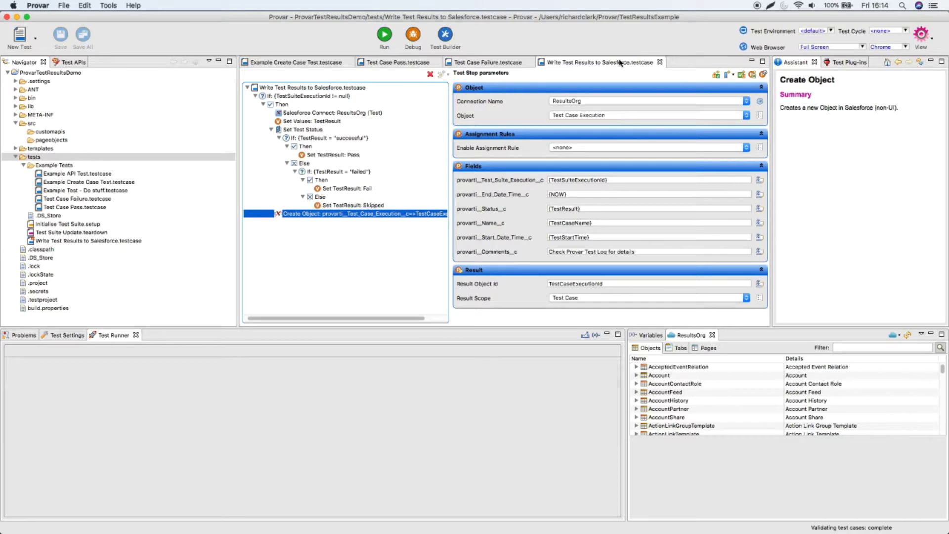
left_click(651, 63)
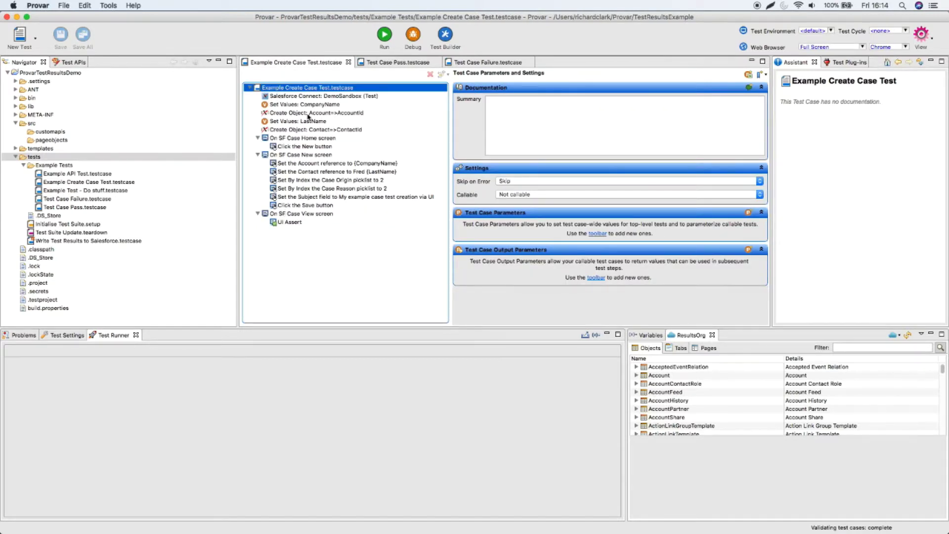
left_click(336, 97)
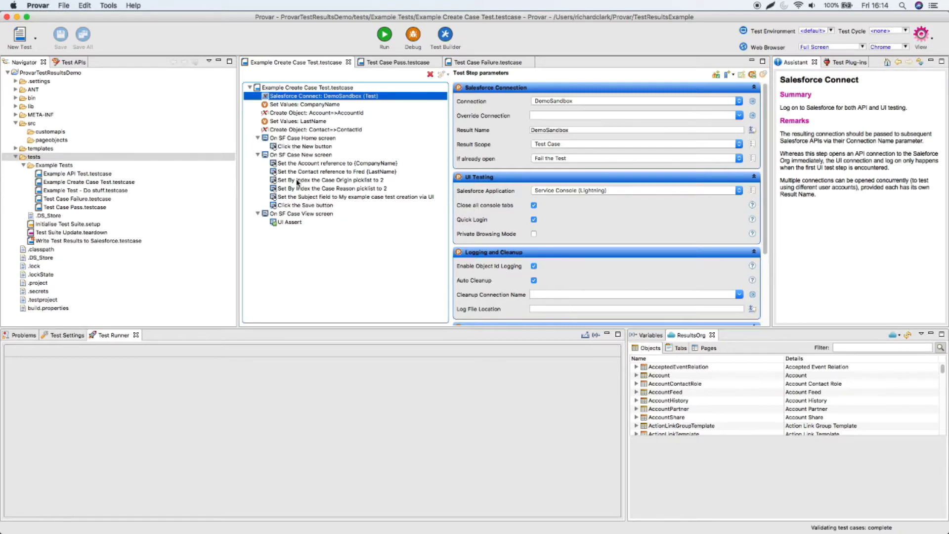
left_click(299, 180)
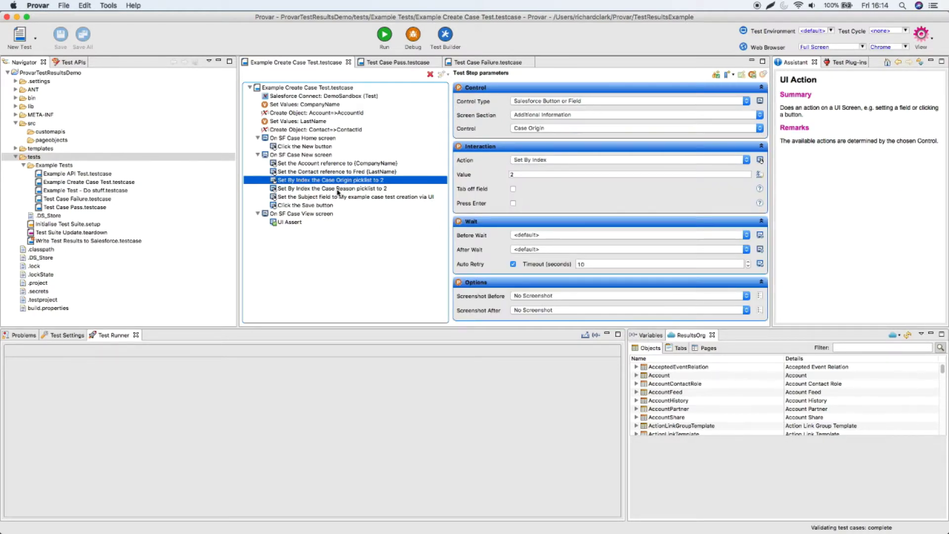
left_click(289, 223)
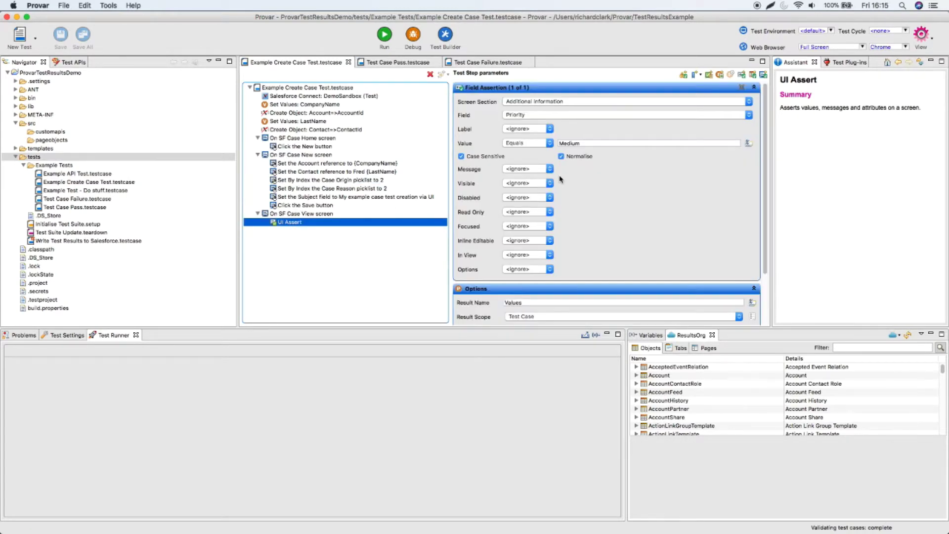
left_click(578, 142)
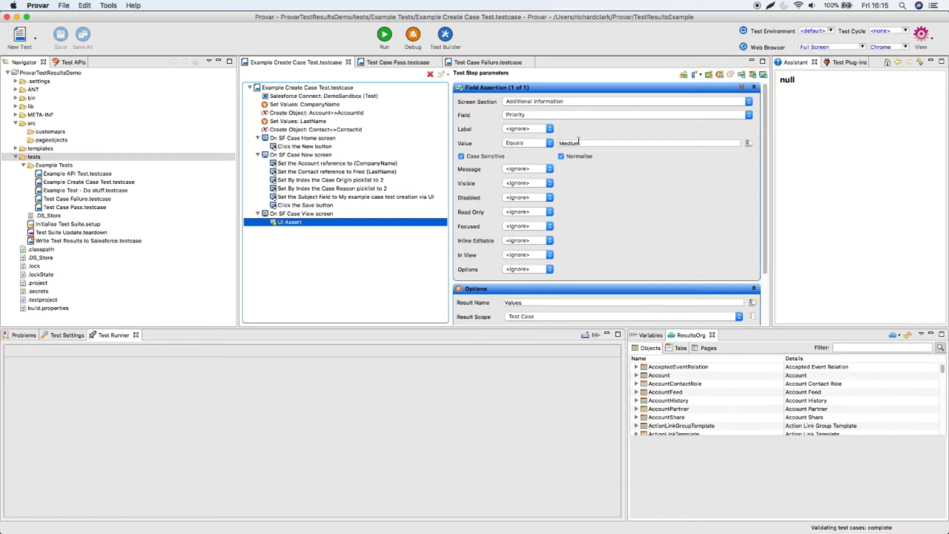
Step: Add a Set Values step at the top of the test with Value Name StartTime and Value {NOW}
left_click(67, 62)
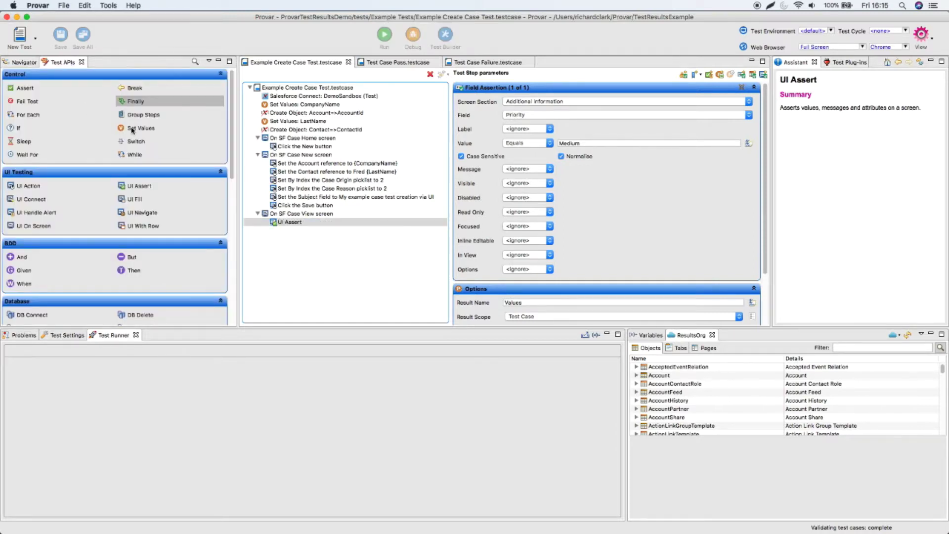
left_click_drag(131, 130, 293, 95)
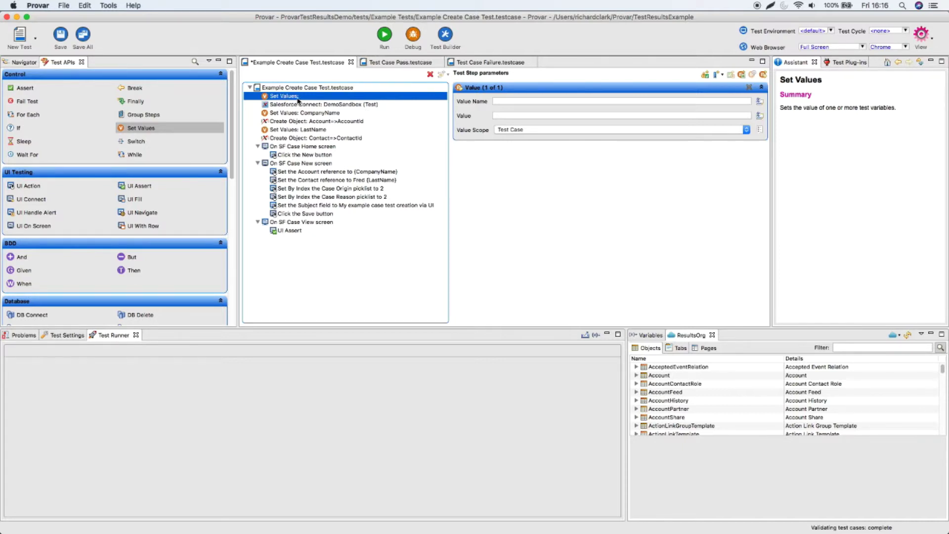
left_click(505, 102)
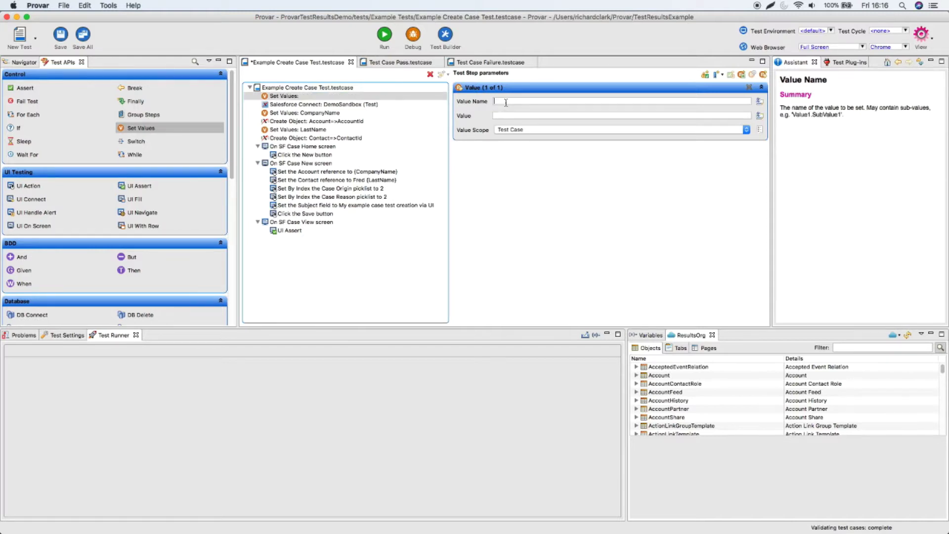
type("StartTim")
type("{NOW}")
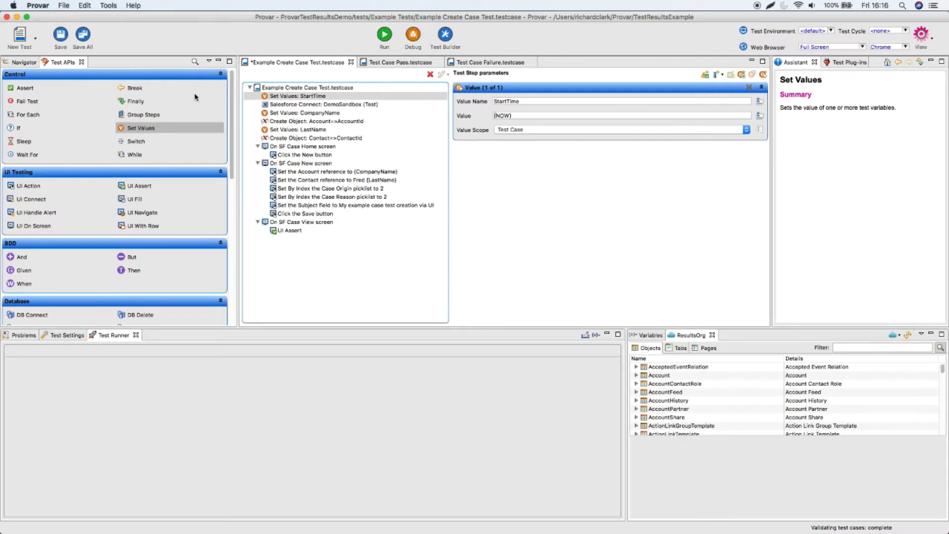
Step: Append a Finally block to the test, described as 'Log the rest results to salesforce'
left_click(133, 101)
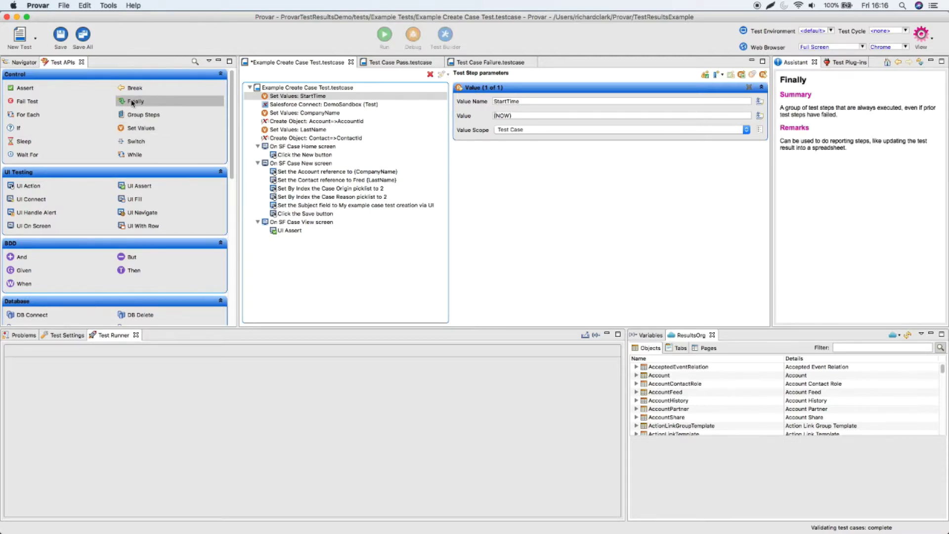
left_click_drag(132, 102, 280, 247)
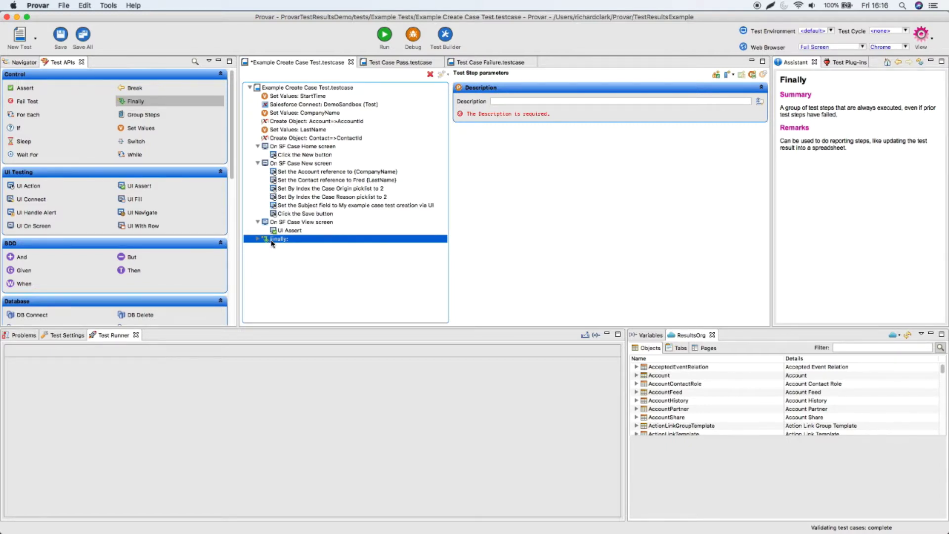
left_click(508, 101)
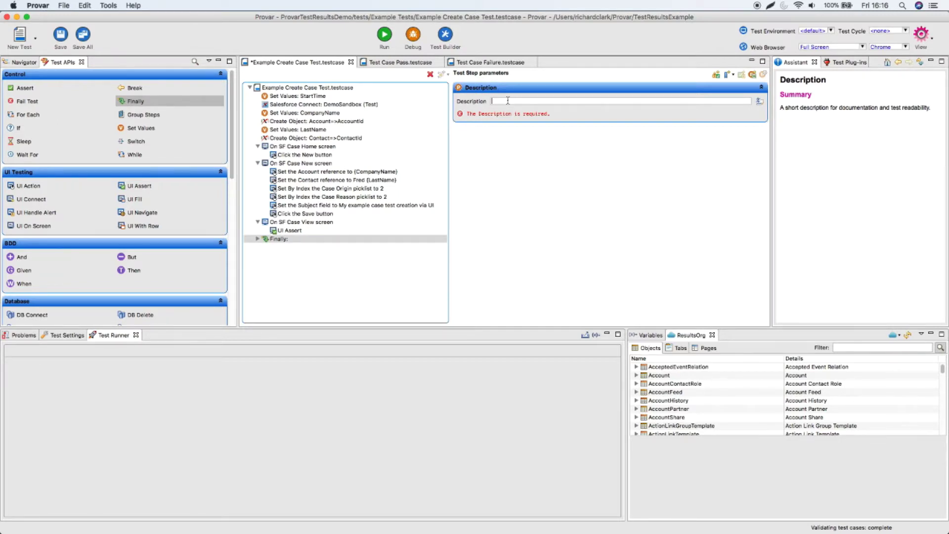
type("Log the rest results to salesforce")
key("Return")
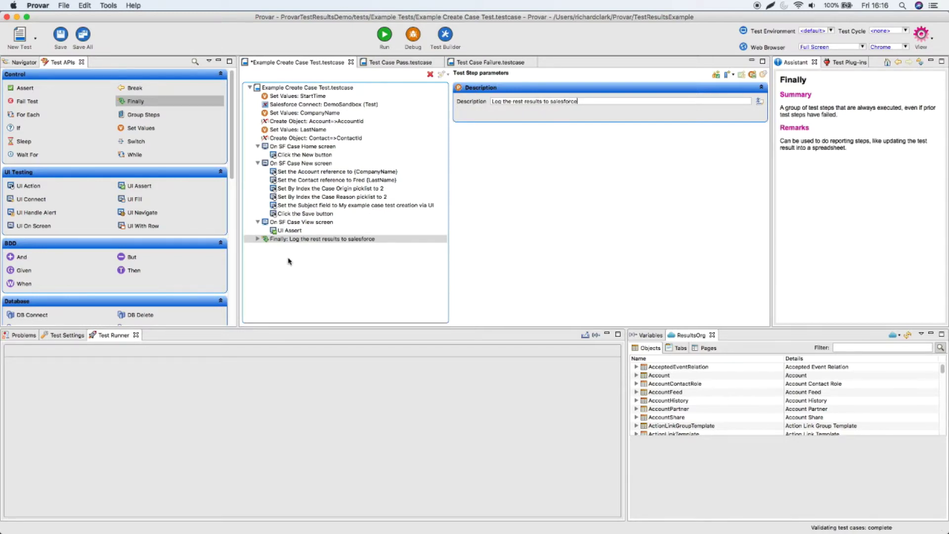
Step: Add a Write Test Results to Salesforce call inside Finally with Test Case Name {TestCaseName()}
left_click(27, 63)
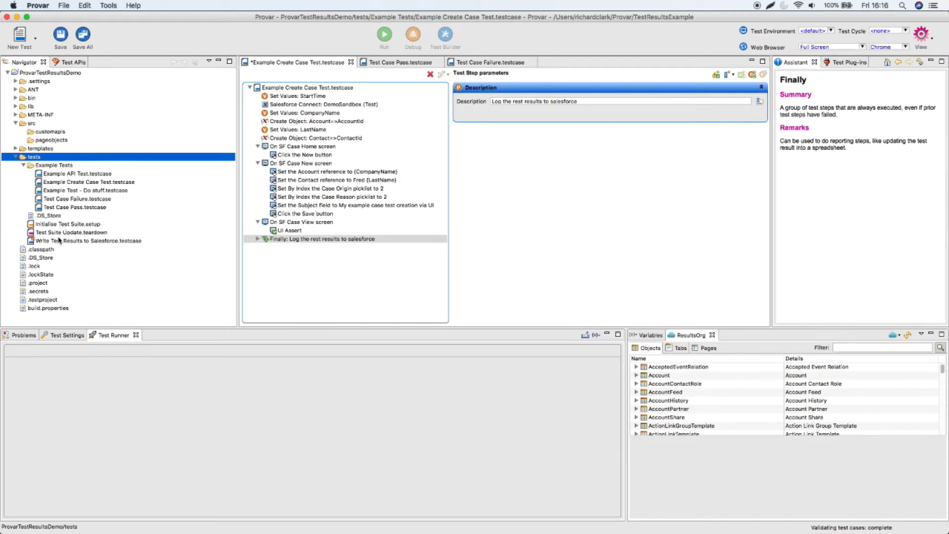
left_click_drag(58, 241, 307, 243)
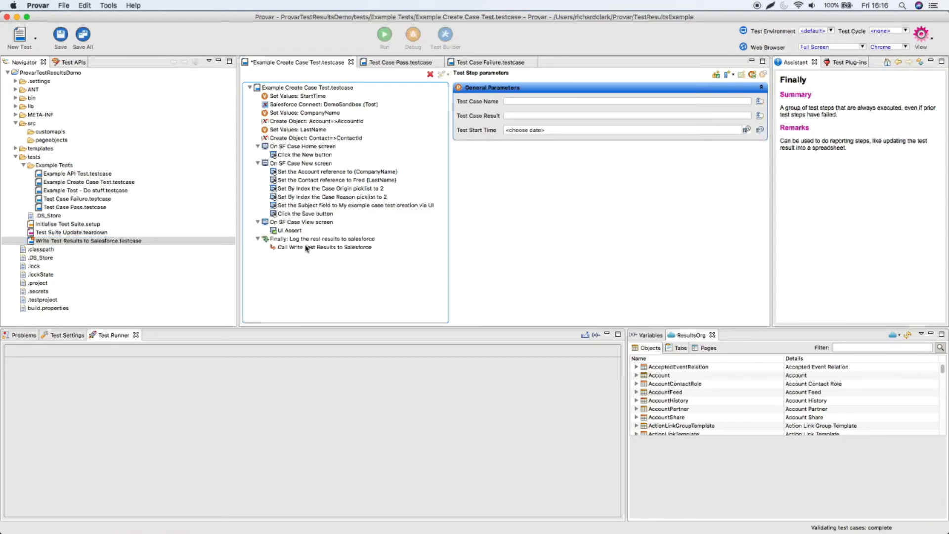
left_click(307, 249)
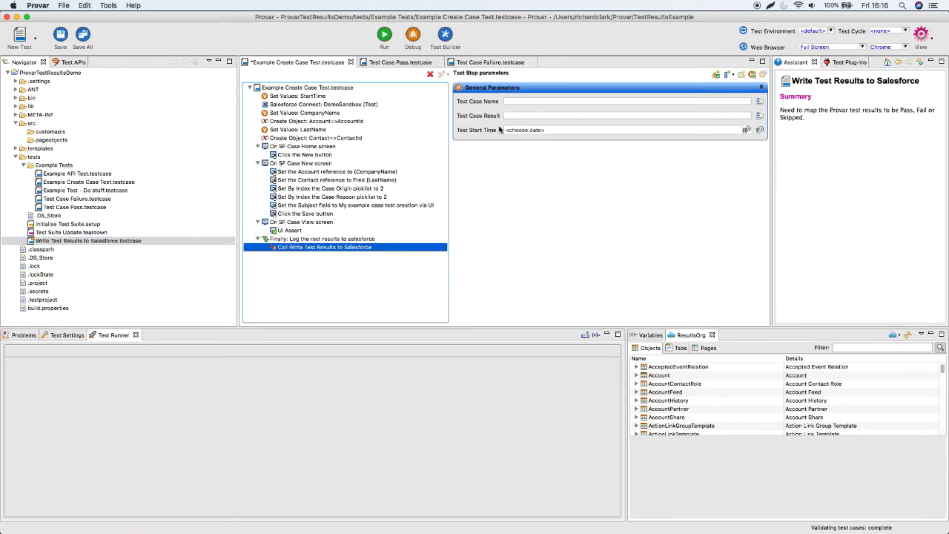
left_click(524, 101)
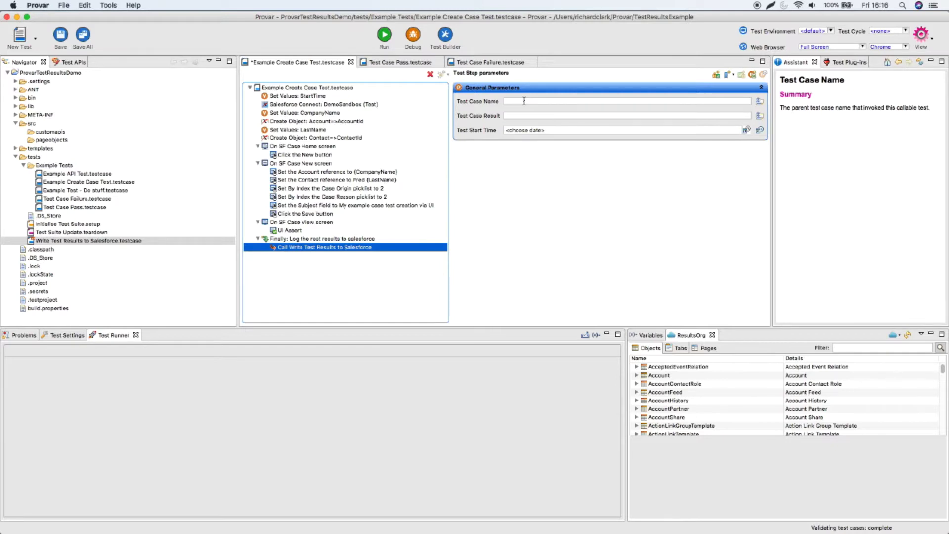
left_click(524, 101)
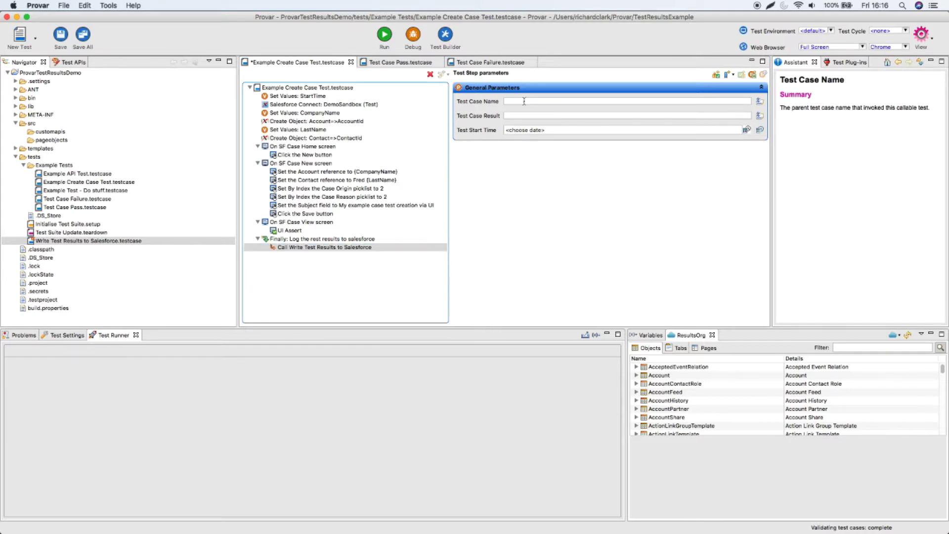
key("ctrl+space")
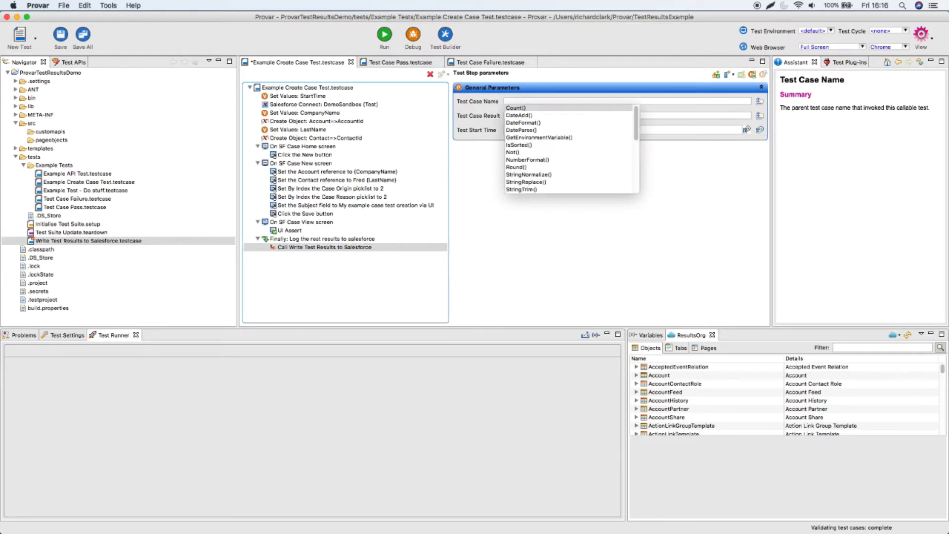
scroll(532, 171, "down", 4)
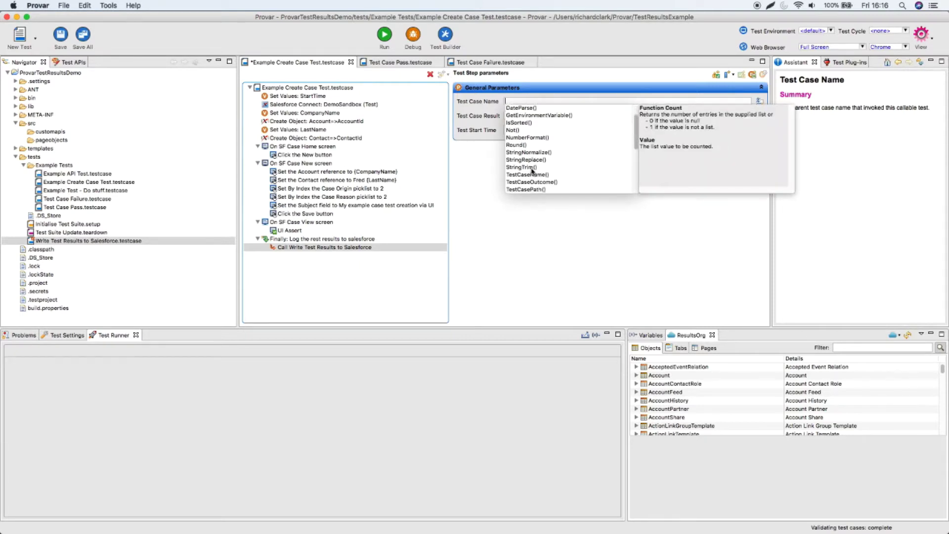
scroll(532, 171, "down", 1)
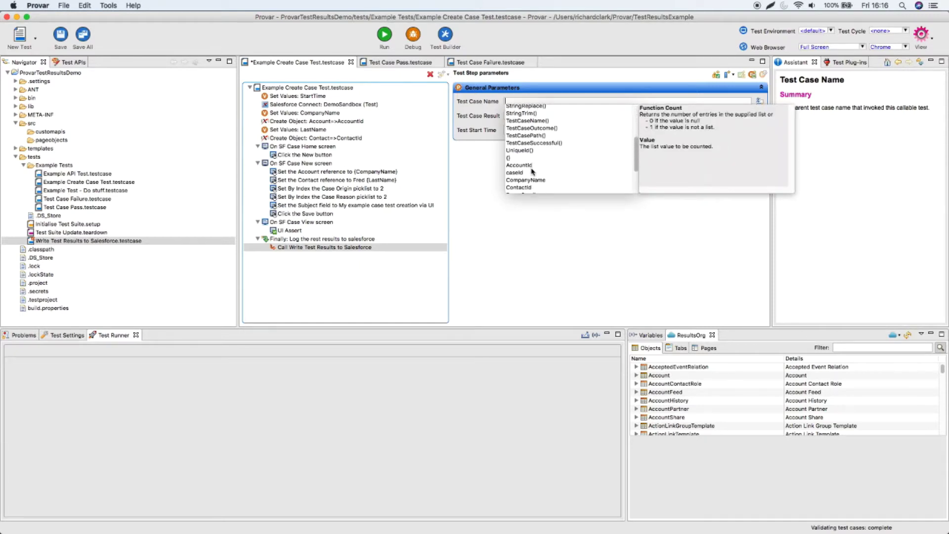
left_click(534, 122)
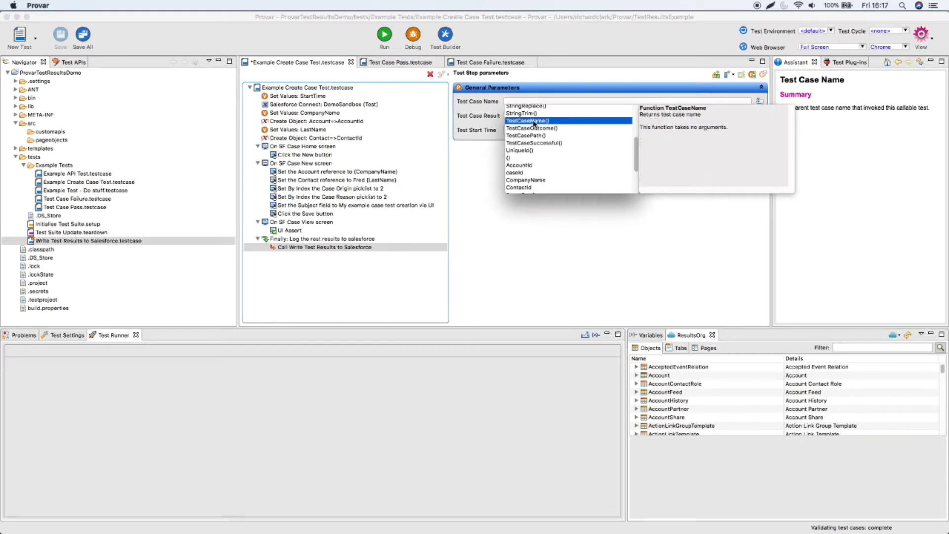
double_click(534, 122)
Step: Set the call's Test Case Result to {TestCaseOutcome()}
left_click(519, 116)
key("ctrl+space")
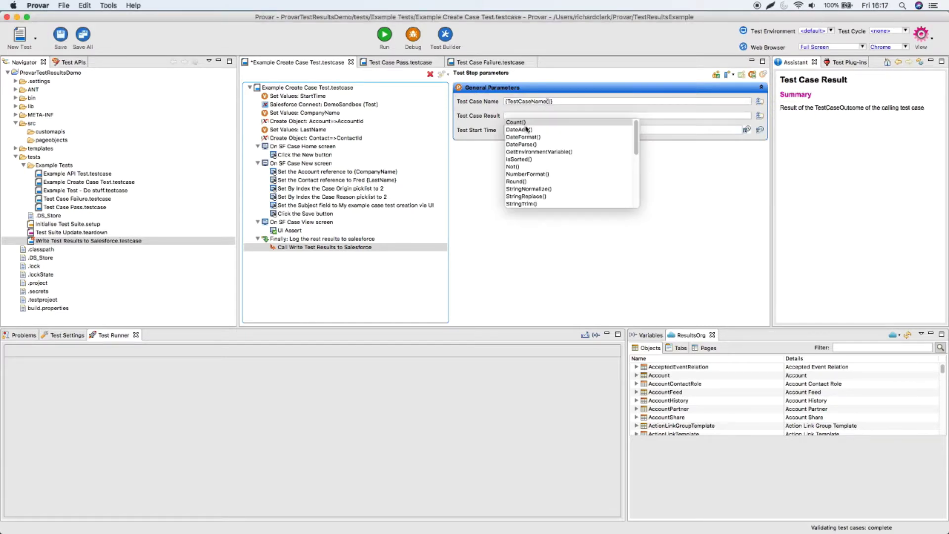
scroll(535, 170, "down", 5)
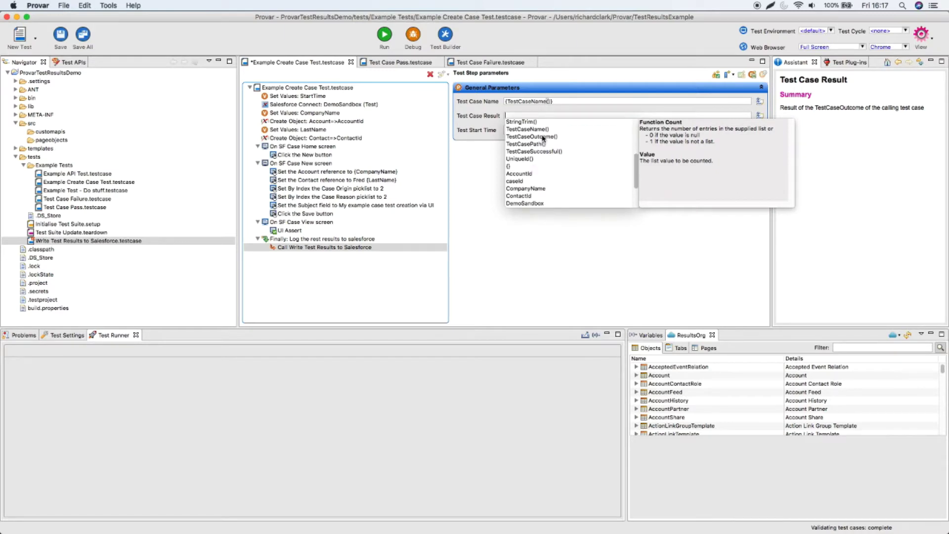
double_click(544, 137)
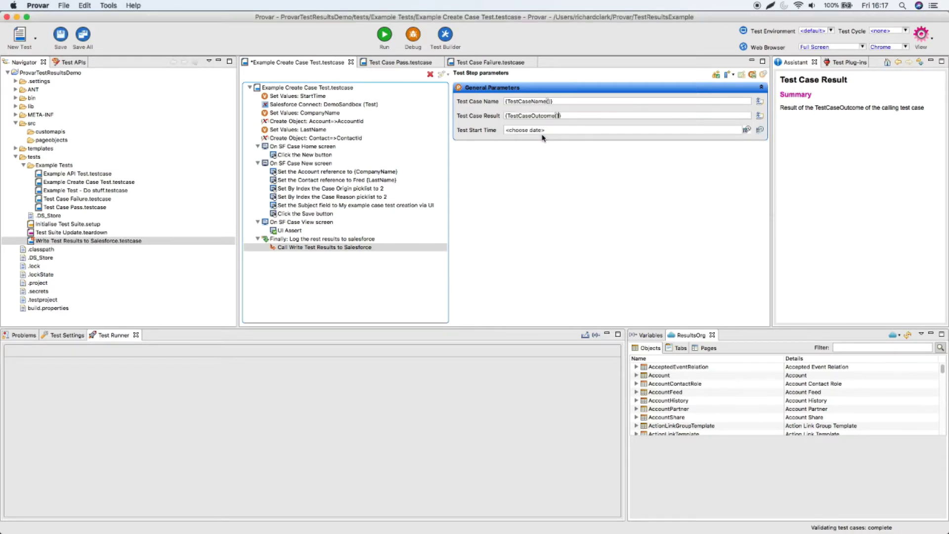
Step: Set Test Start Time as an expression to {StartTime} and save the test case
left_click(761, 130)
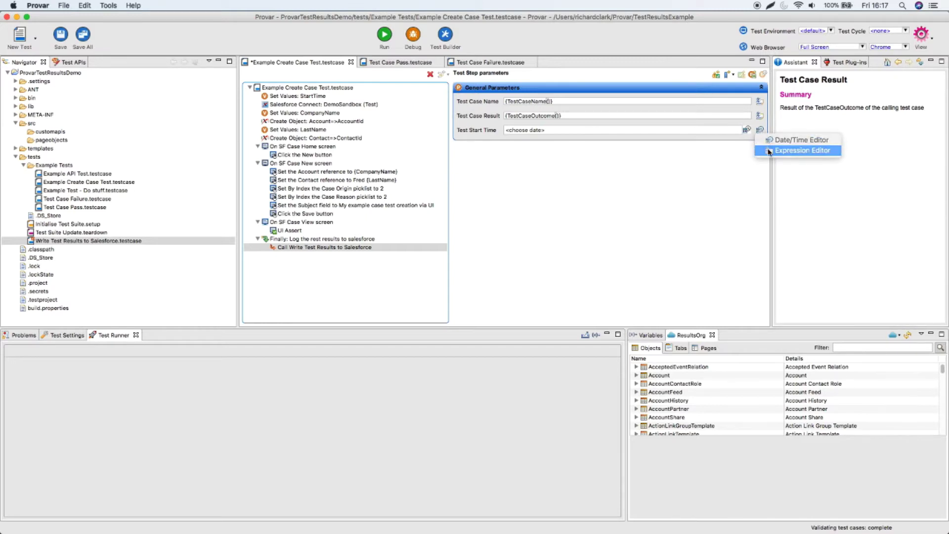
left_click(770, 151)
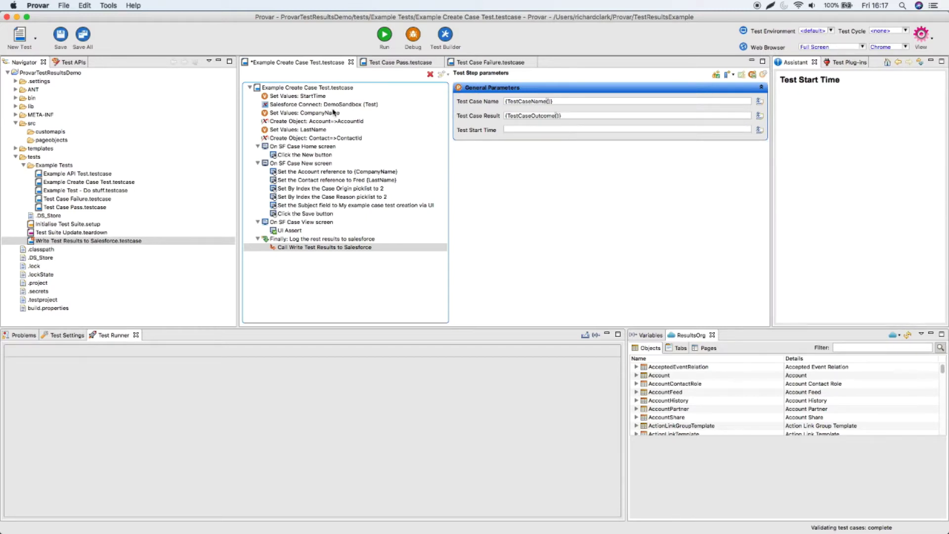
key("ctrl+space")
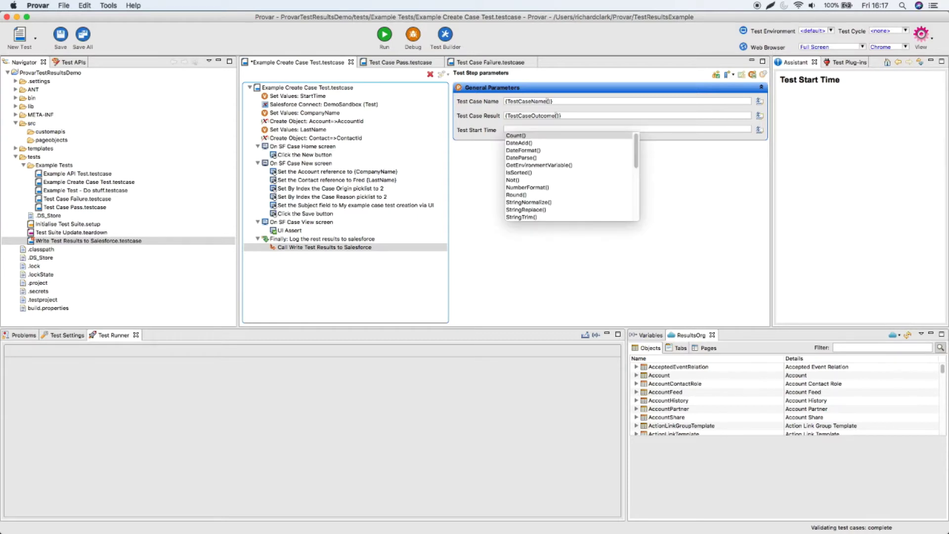
scroll(541, 177, "down", 8)
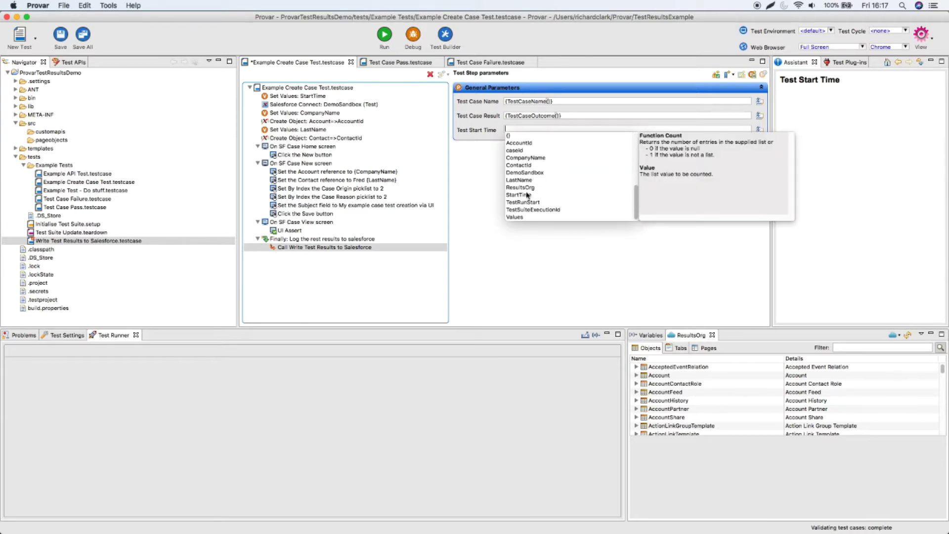
left_click(521, 198)
double_click(524, 197)
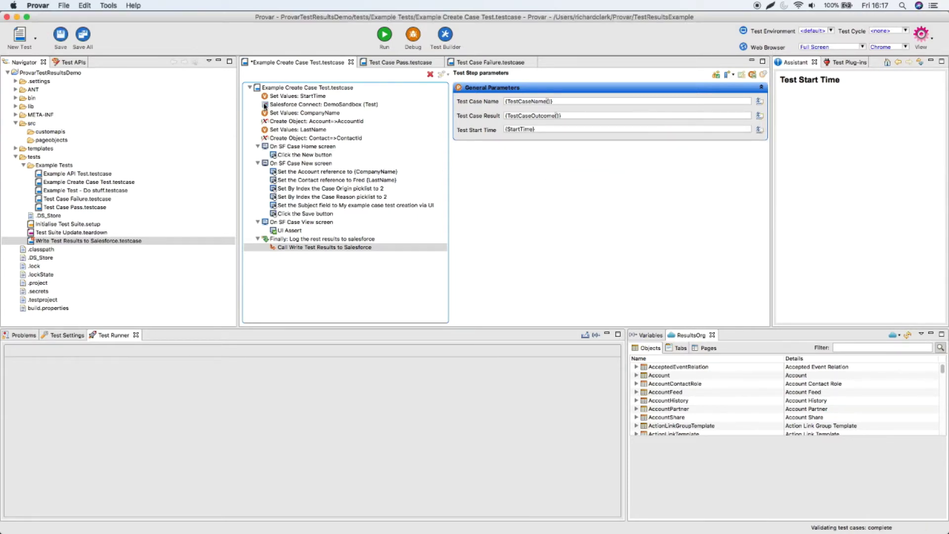
left_click(61, 42)
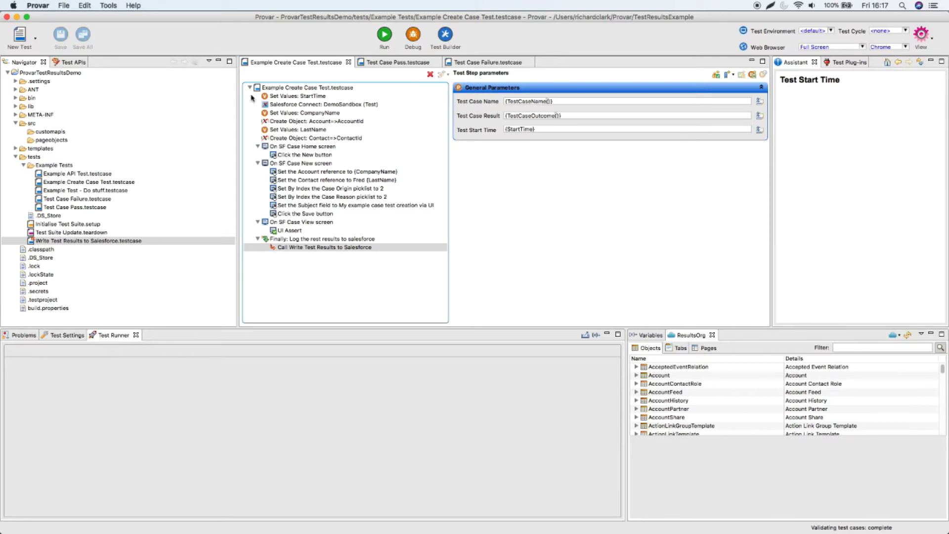
left_click(282, 89)
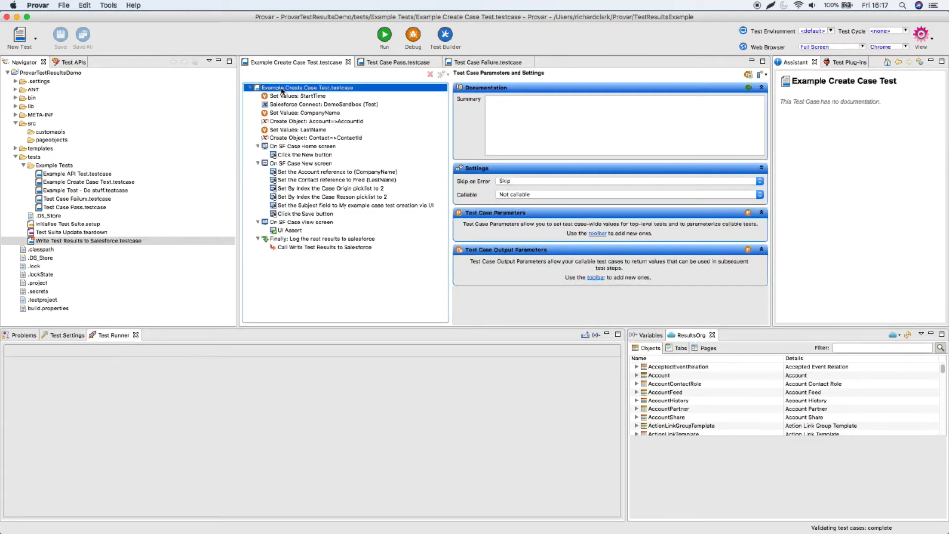
Step: Run Example Create Case Test and check its If {TestResult = "successful"} step in the Test Runner log
left_click(386, 38)
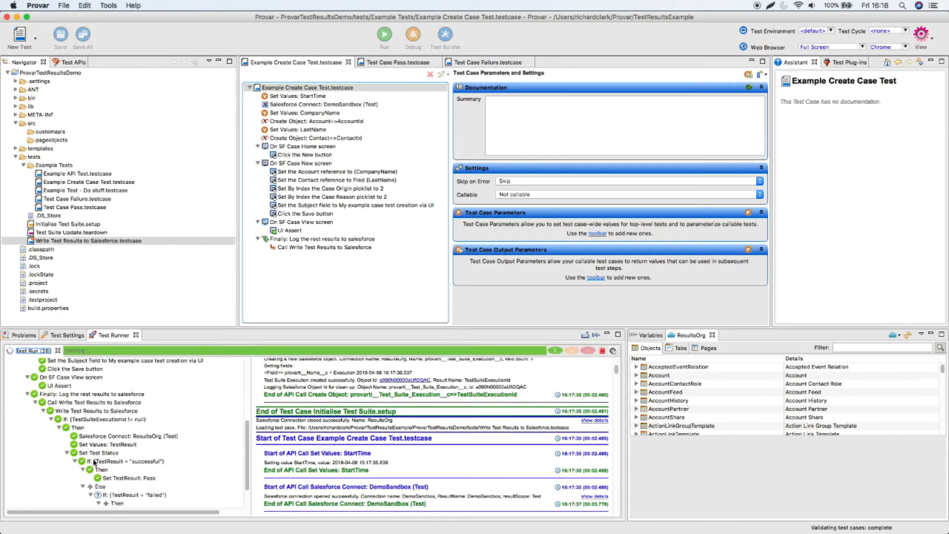
left_click(95, 462)
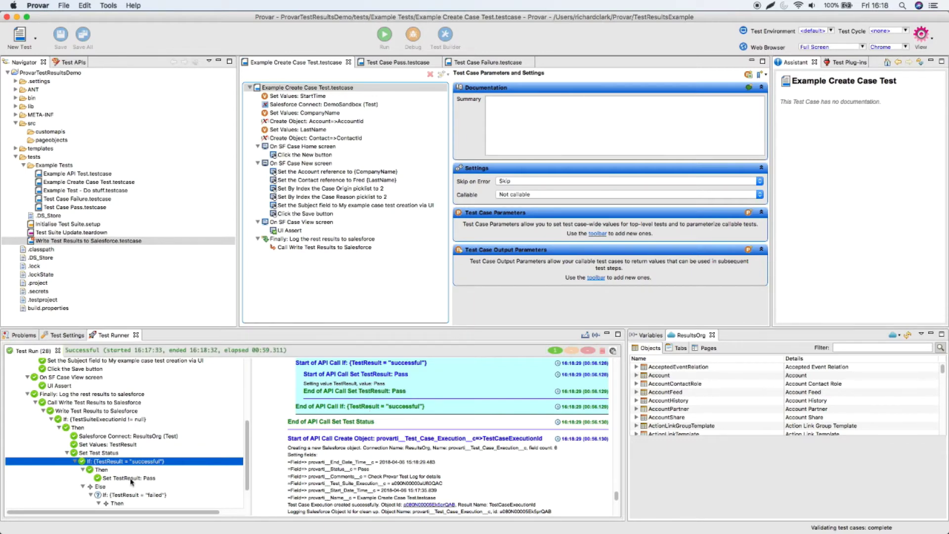
scroll(157, 478, "down", 2)
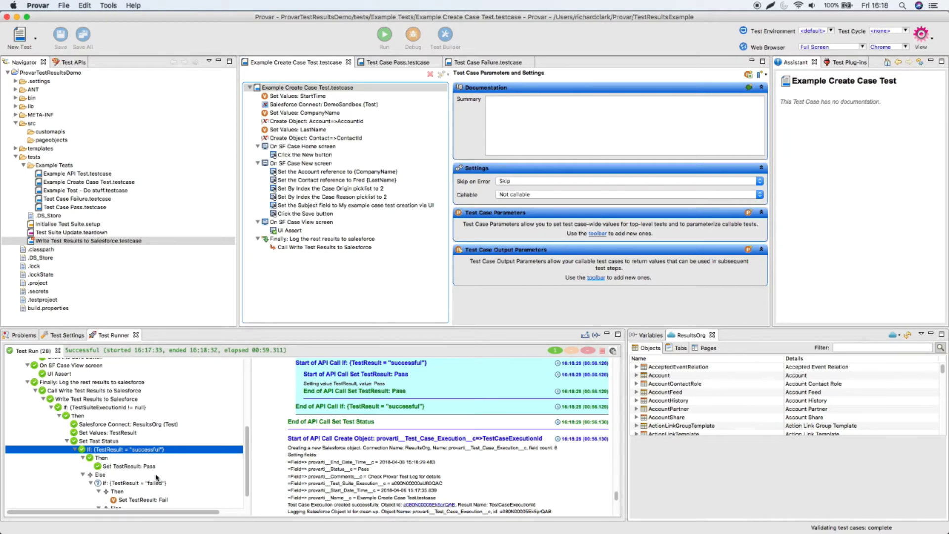
key("Home")
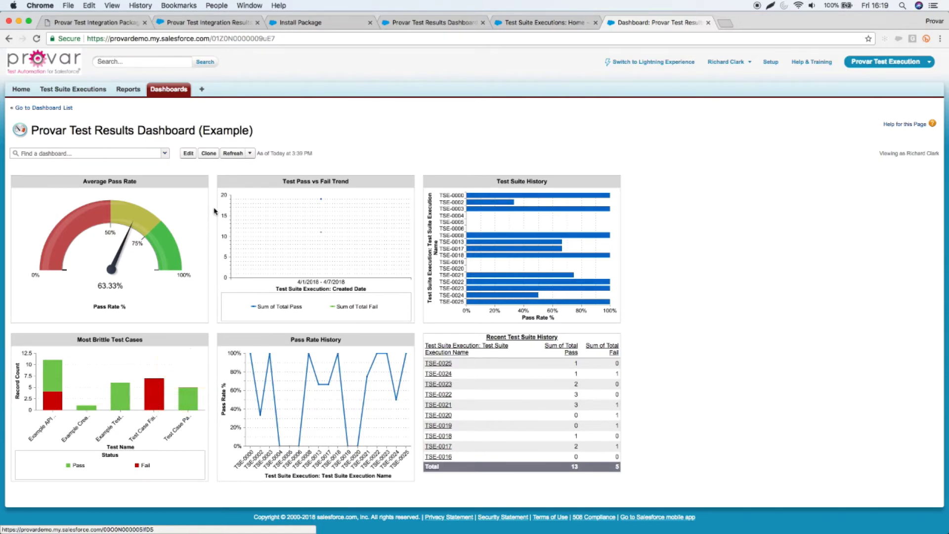
Step: Refresh the Classic dashboard to show TSE-0027 and a 63.64% average pass rate
left_click(234, 154)
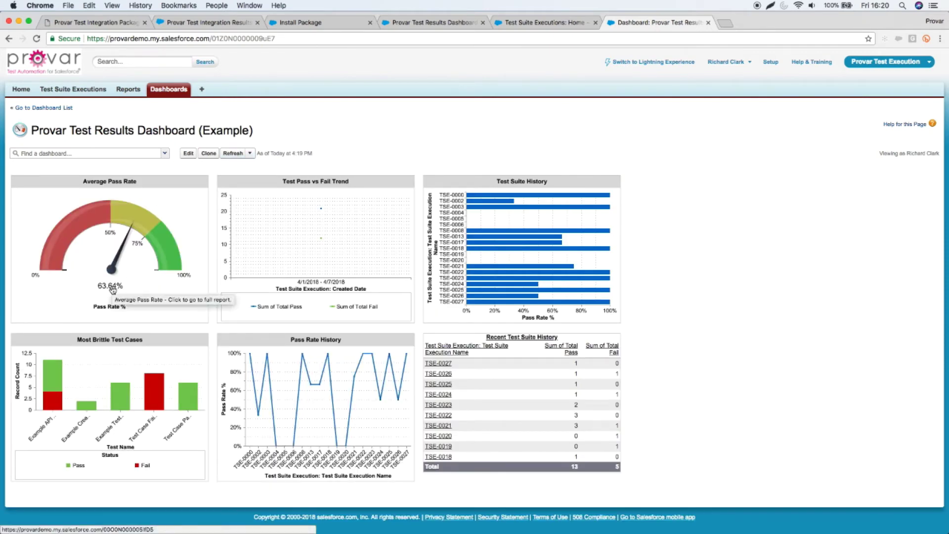
mouse_move(91, 410)
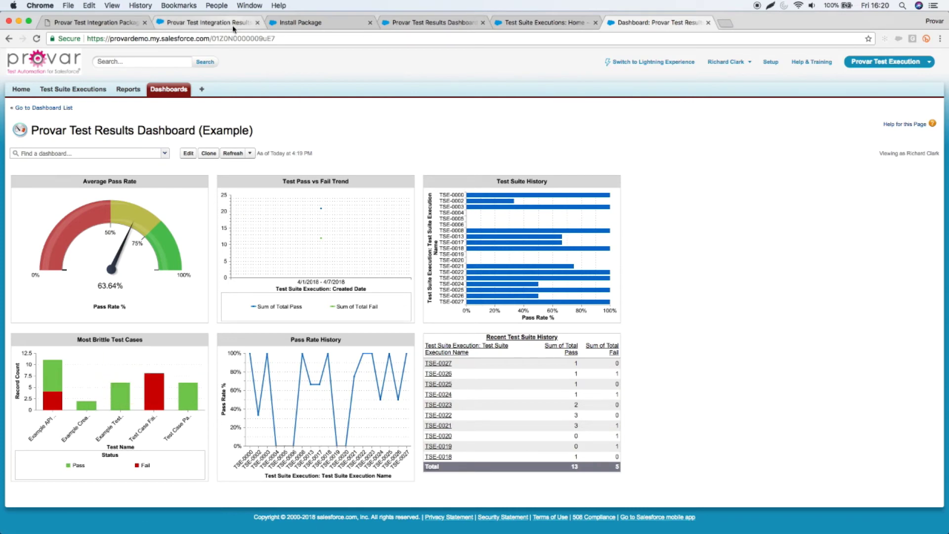
Step: Refresh the Lightning Provar Test Results Dashboard to show 63% pass rate, 19 passes and 11 fails
left_click(424, 23)
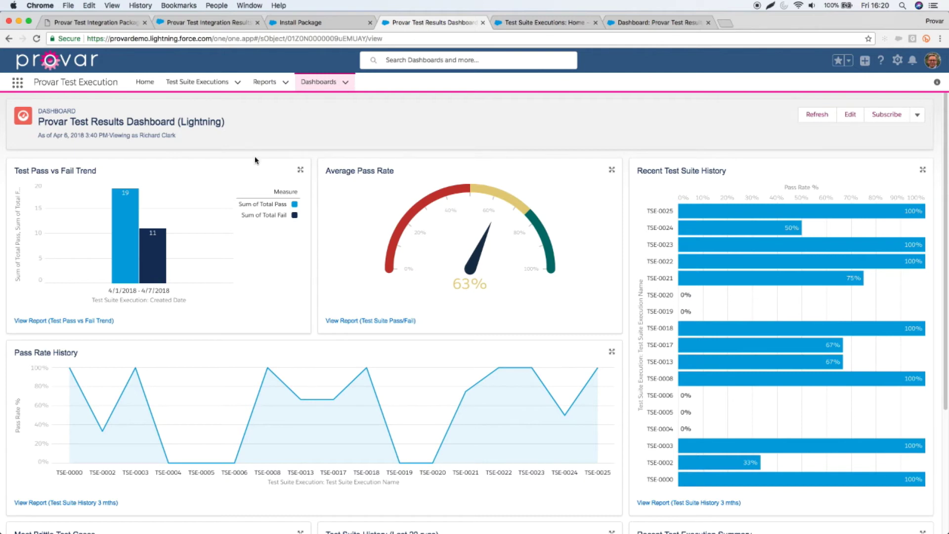
left_click(822, 116)
scroll(451, 324, "down", 5)
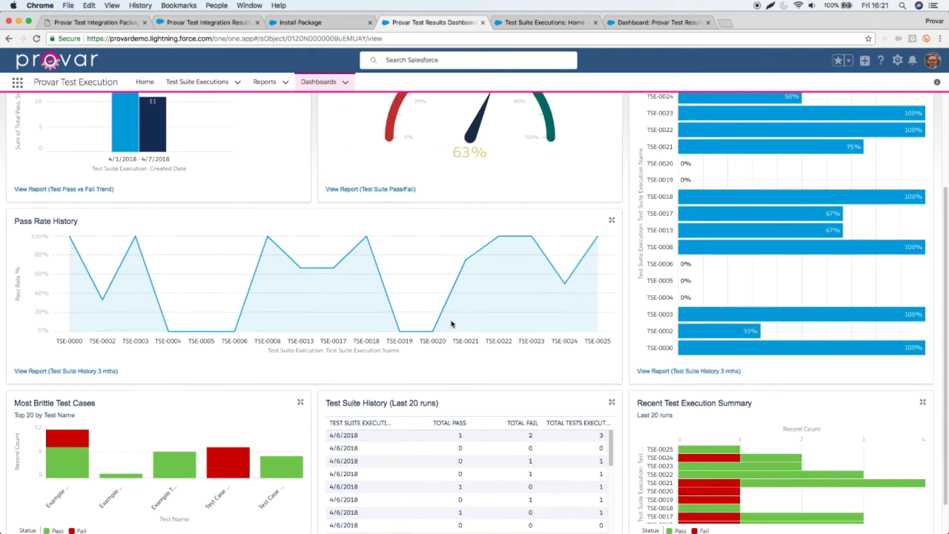
scroll(452, 324, "up", 1)
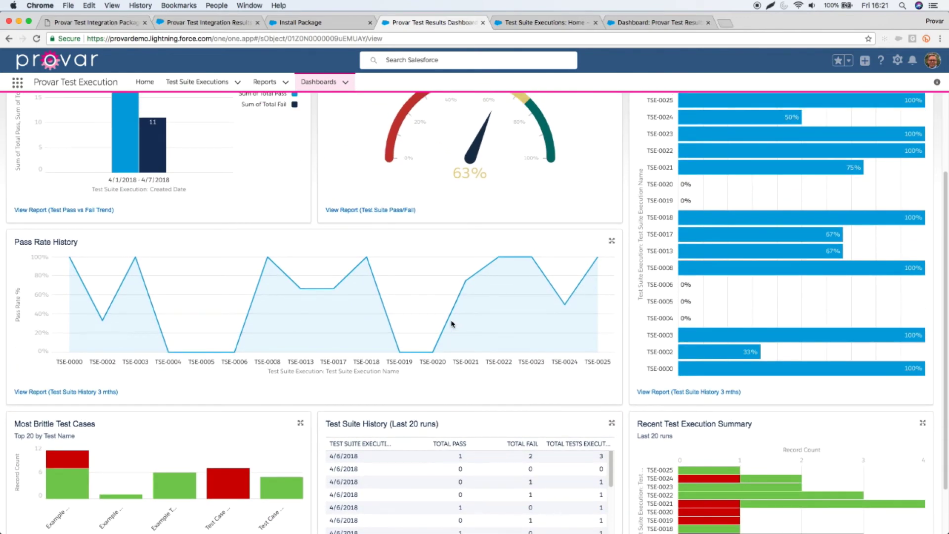
scroll(451, 324, "up", 3)
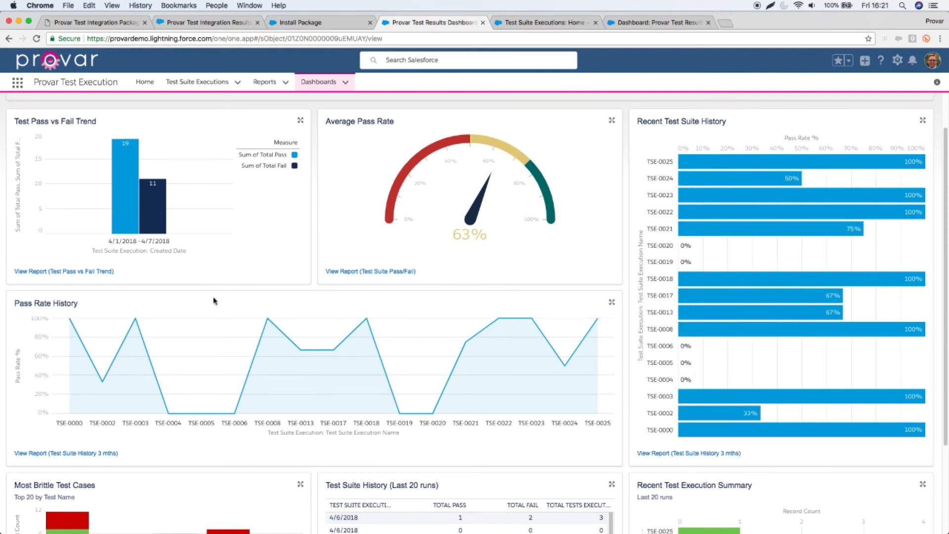
scroll(306, 321, "down", 5)
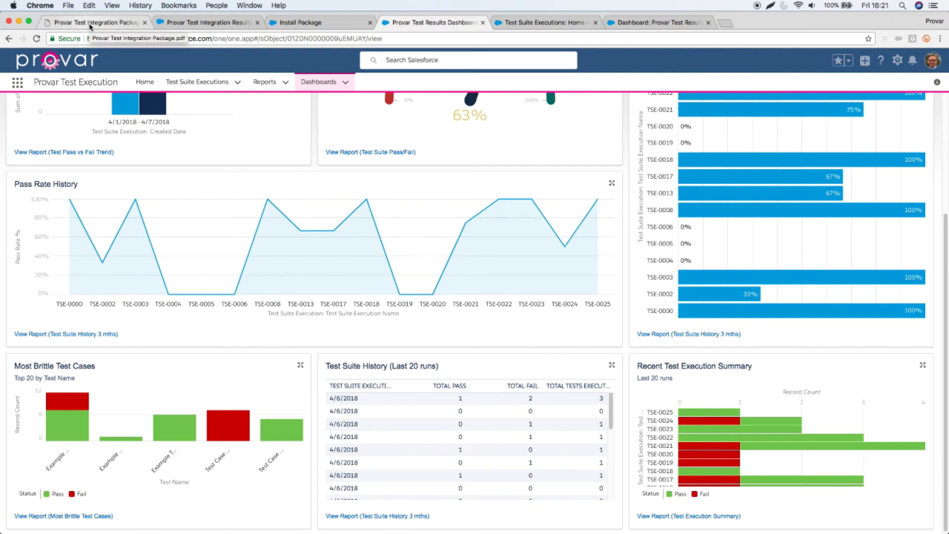
Step: Bring up page 4, 'Provar Integration with Salesforce', of the Provar Test Integration Package PDF
left_click(90, 25)
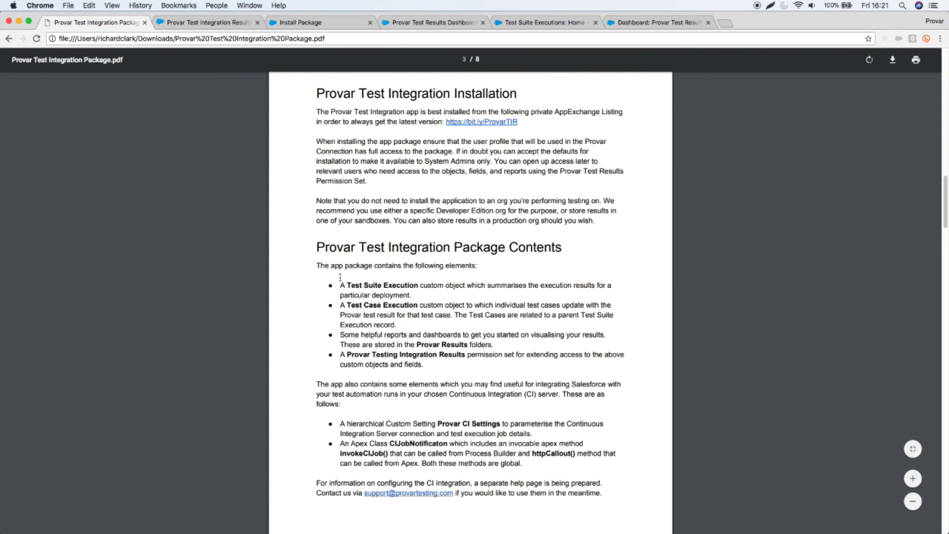
scroll(340, 277, "down", 10)
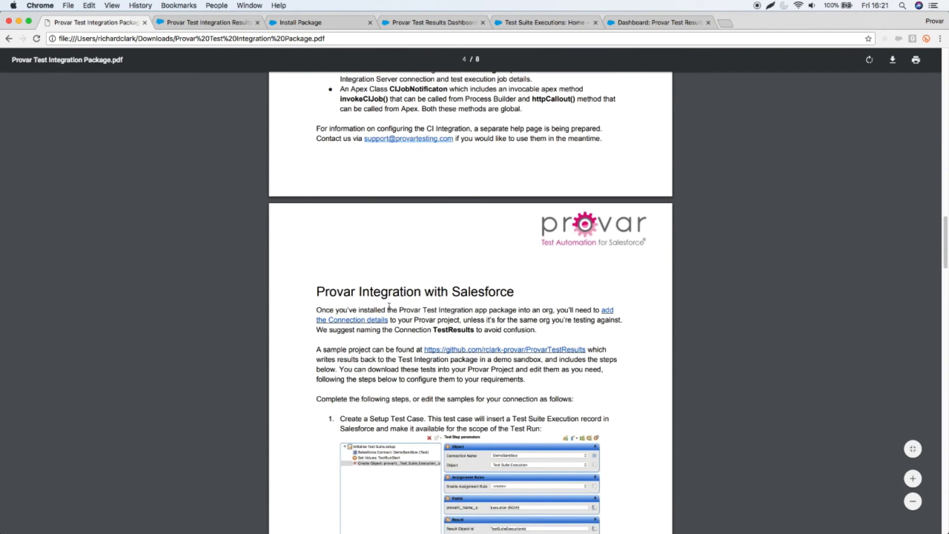